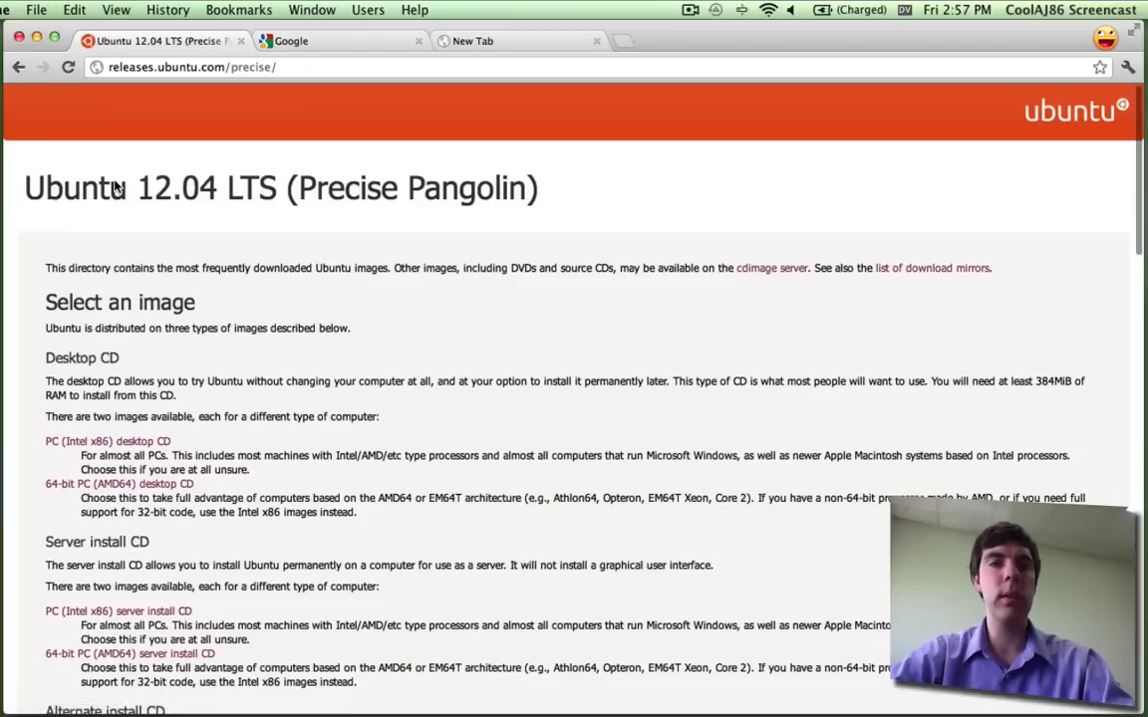
Review the Ubuntu 12.04 LTS image options and locate the downloaded i386 desktop ISO in Finder's Downloads folder.
scroll(141, 315, "down", 2)
scroll(141, 315, "down", 3)
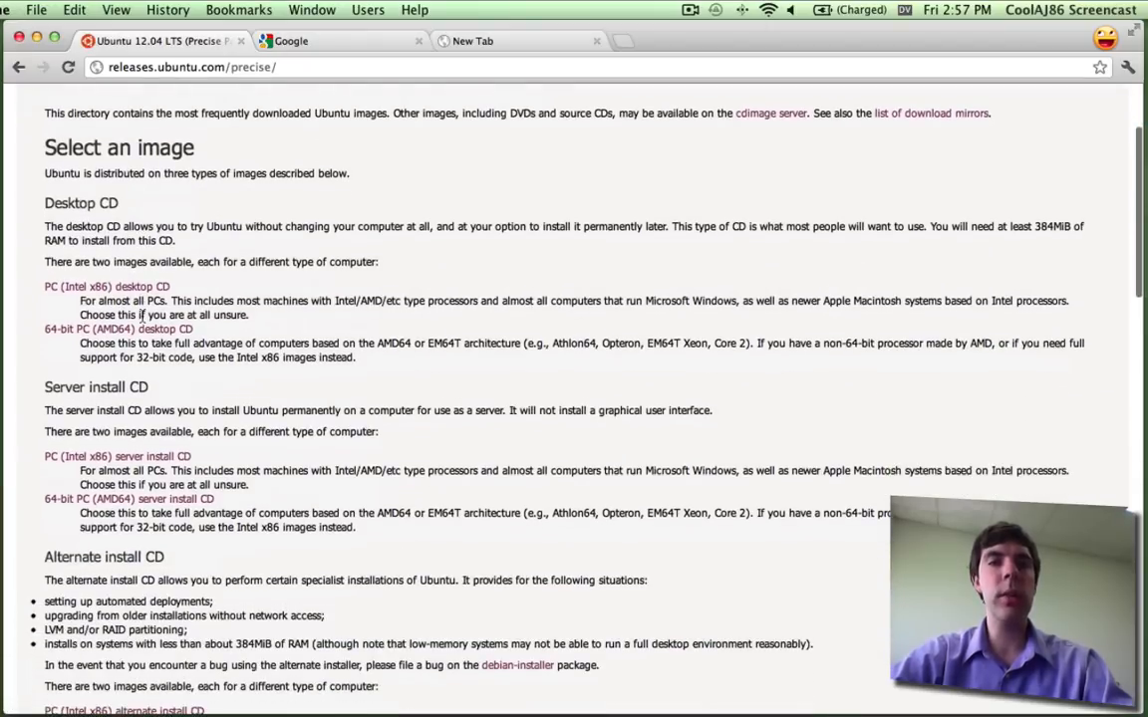
scroll(142, 315, "down", 1)
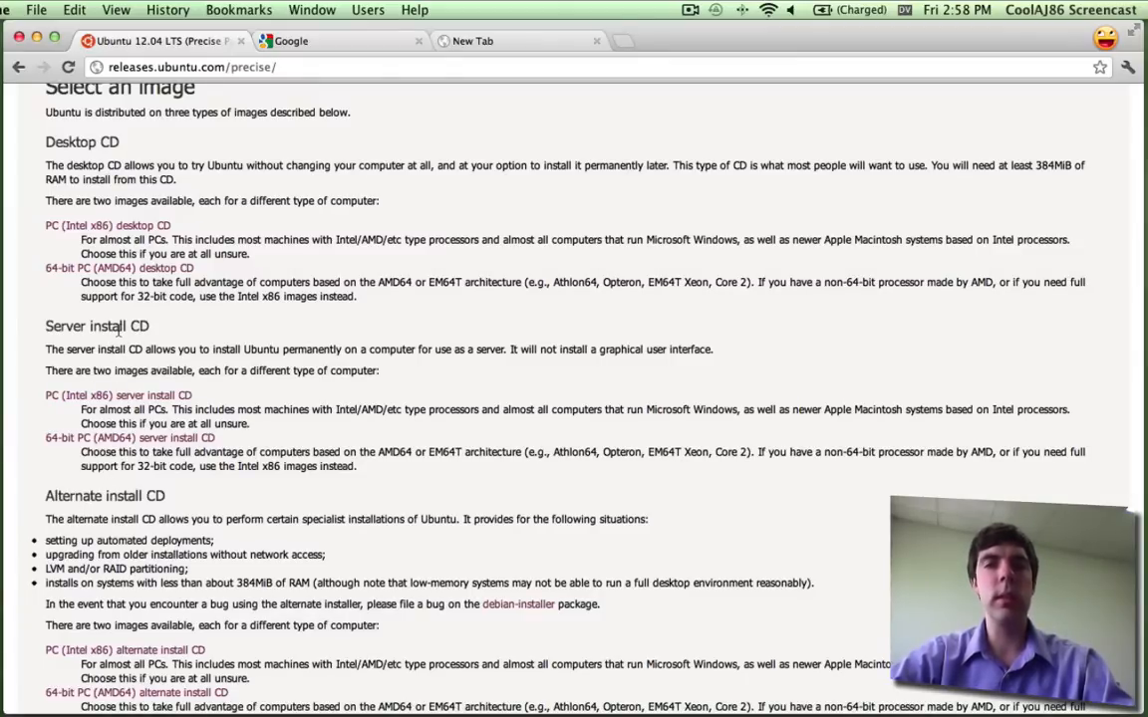
scroll(118, 333, "up", 2)
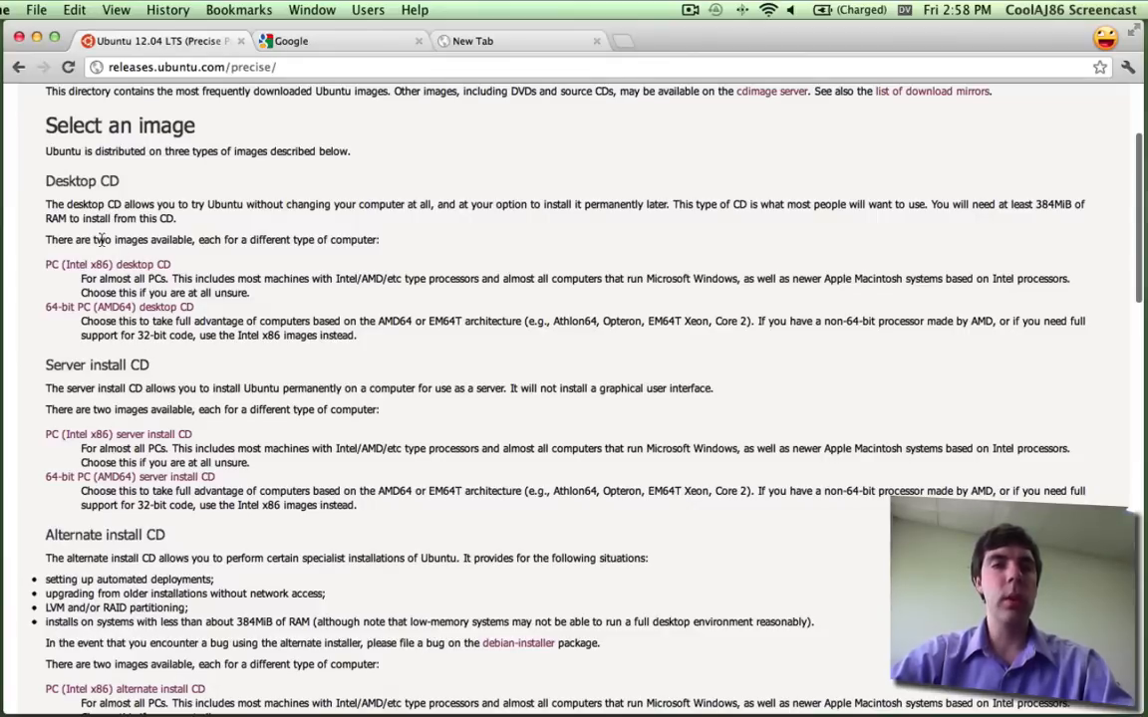
key("super+Tab")
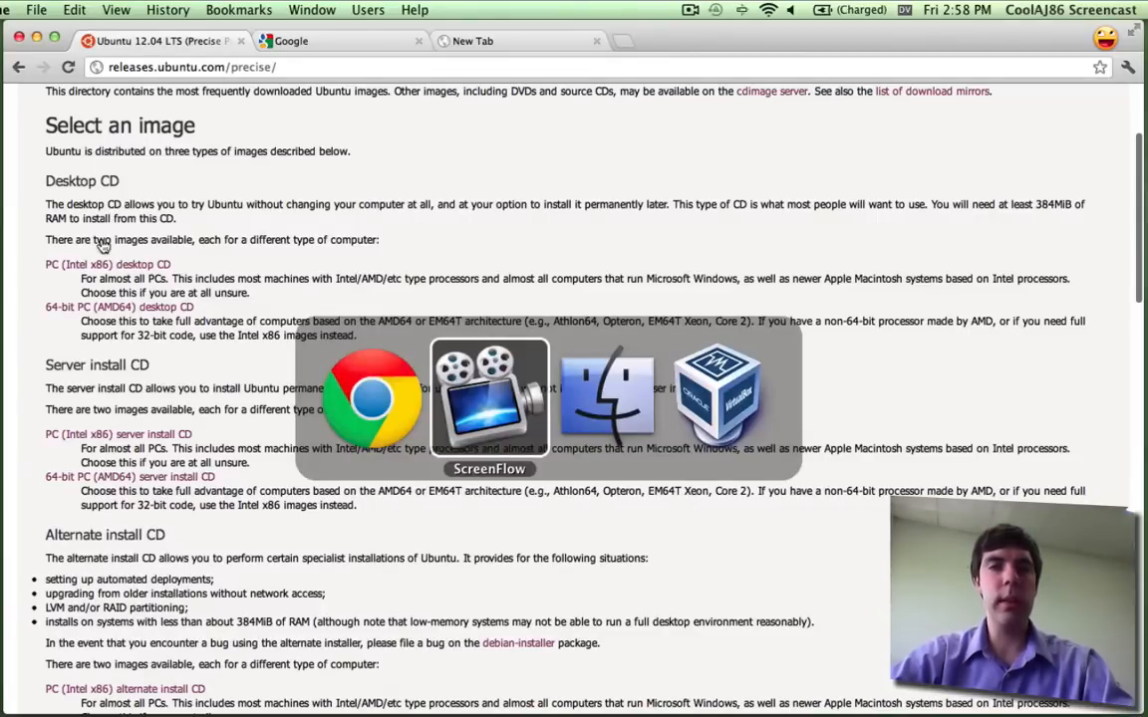
key("super+Tab")
left_click(648, 371)
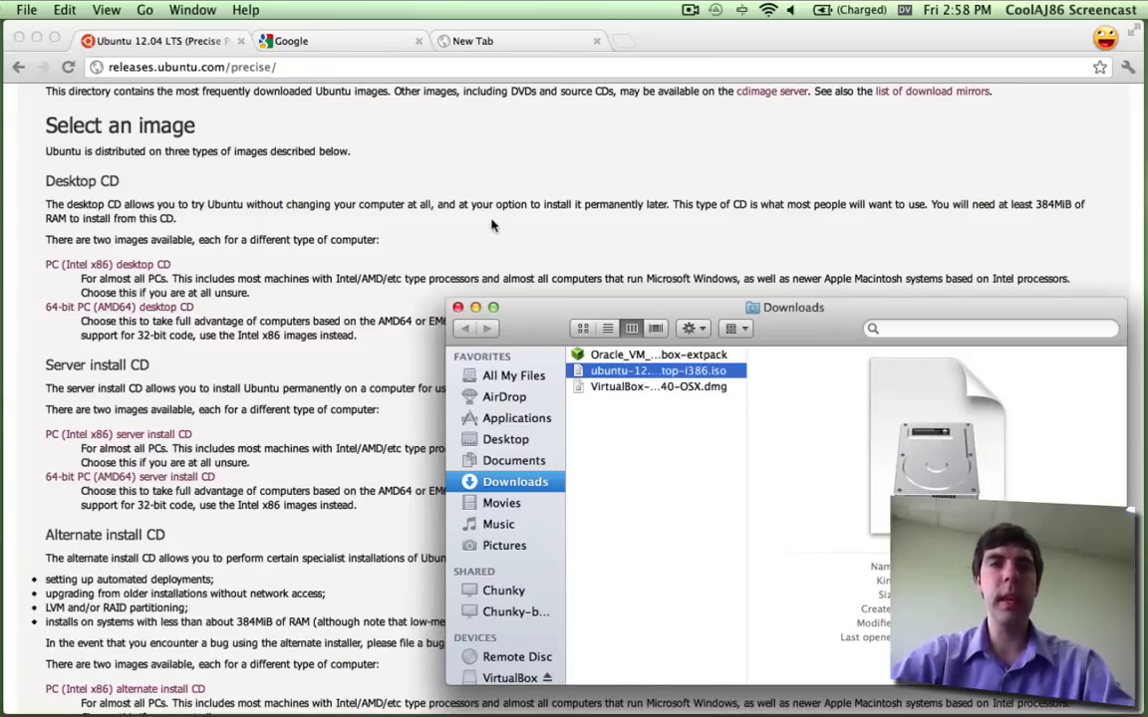
Close the Ubuntu releases page in Chrome and find VirtualBox's Downloads page through a Google search for "virtualbox".
left_click(177, 40)
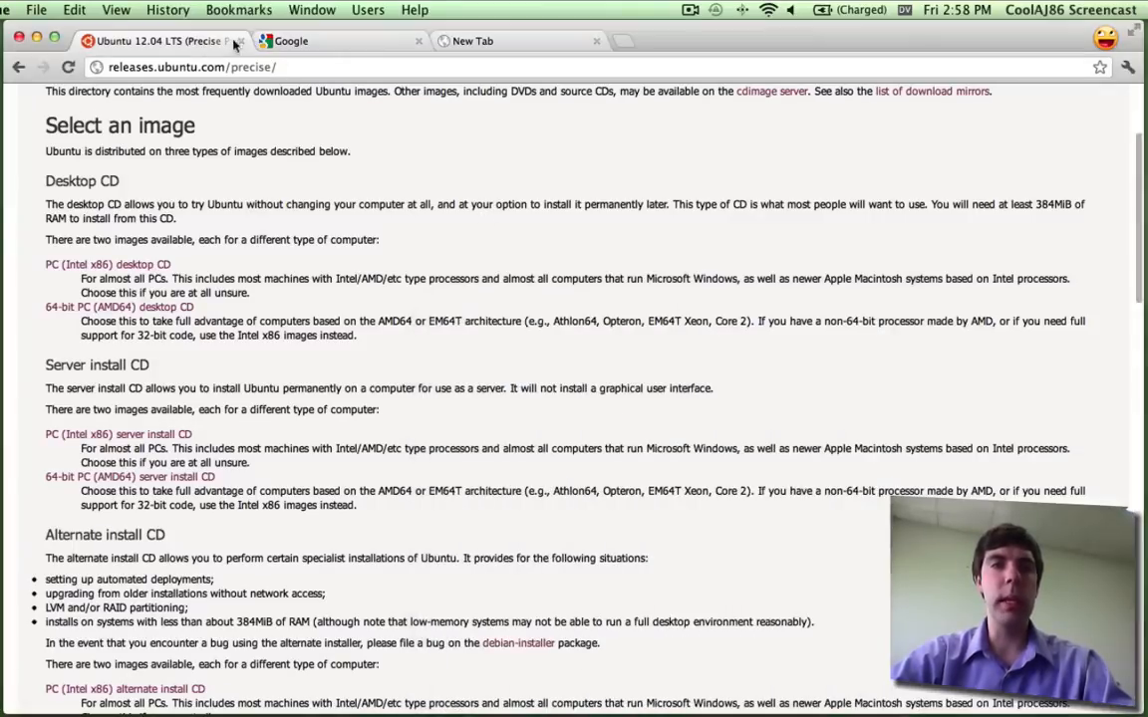
key("super+w")
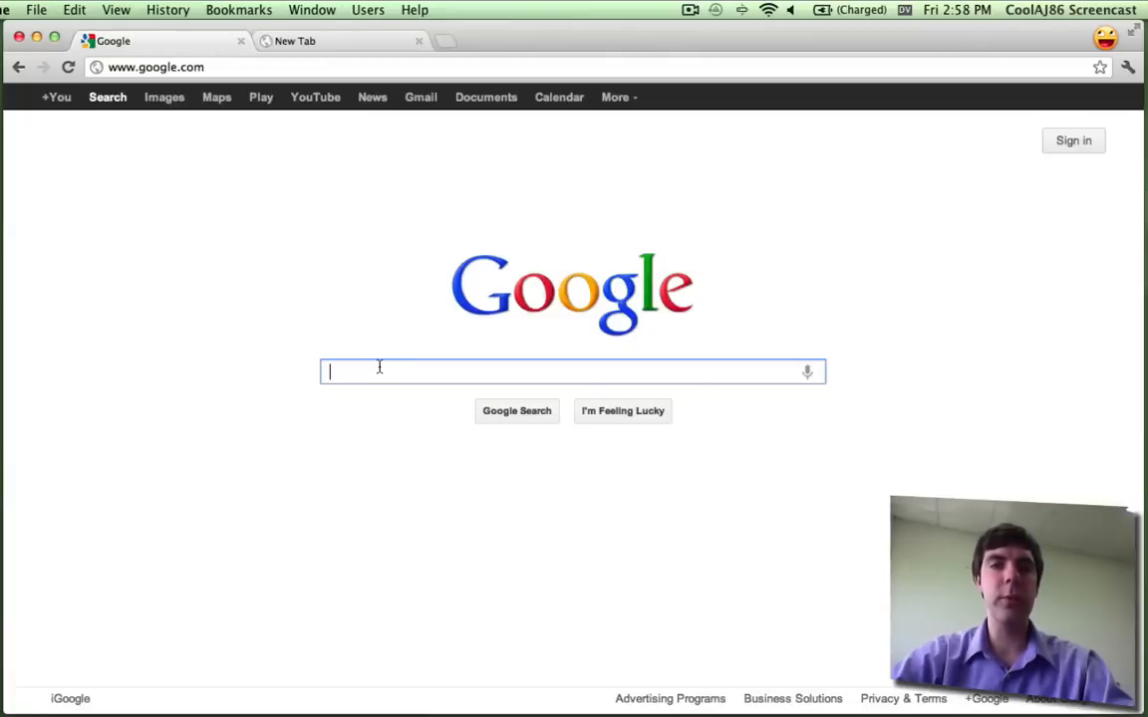
type("virtual")
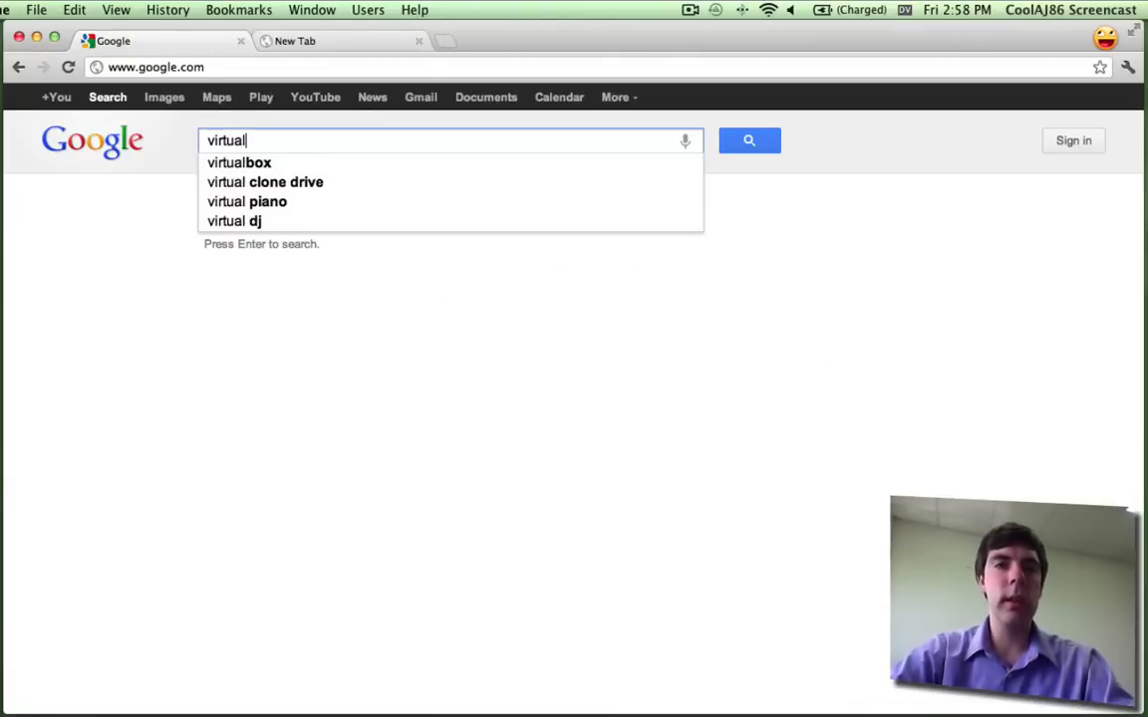
type("box")
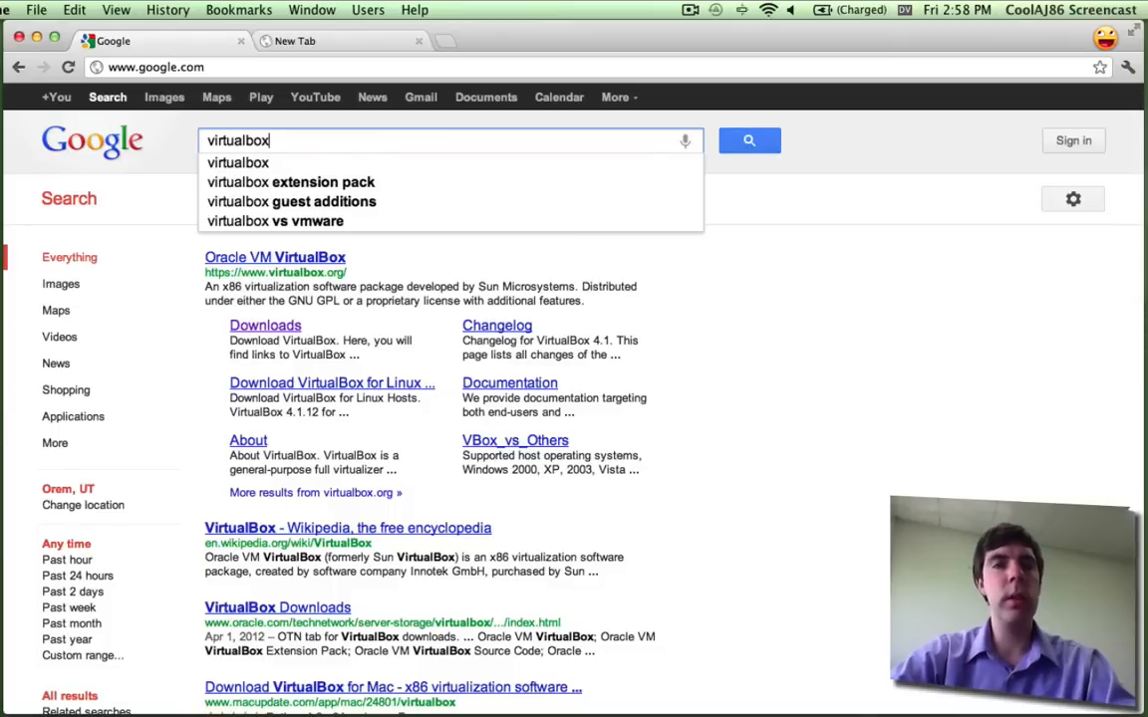
key("Return")
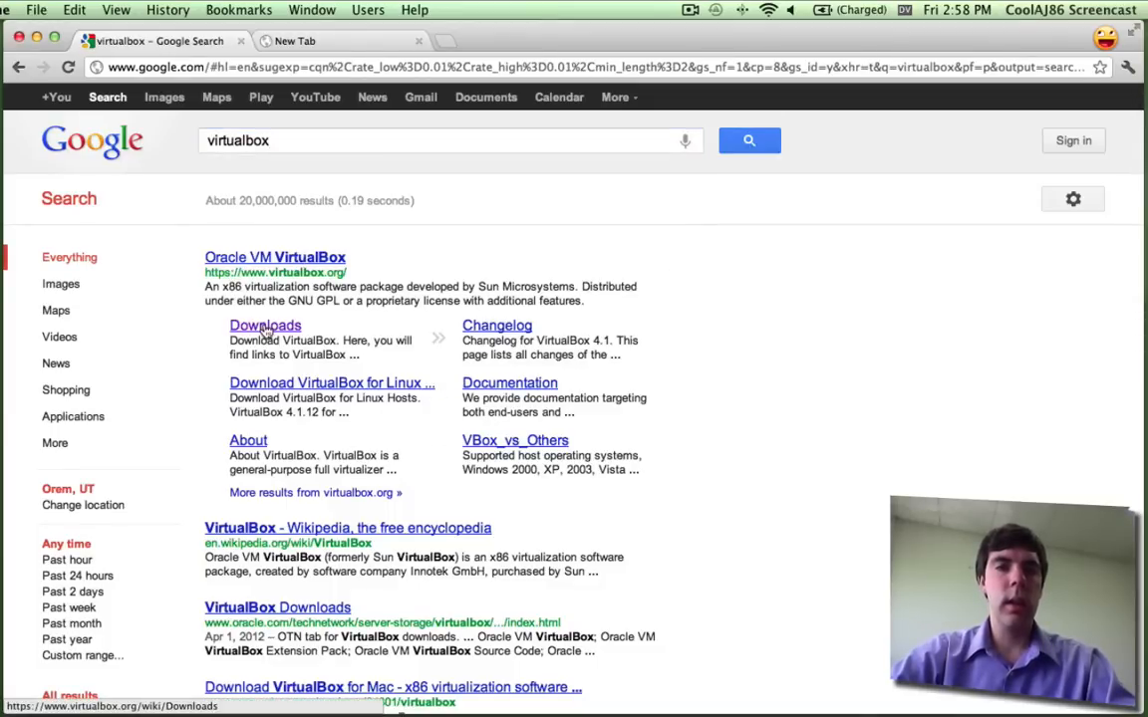
left_click(267, 329)
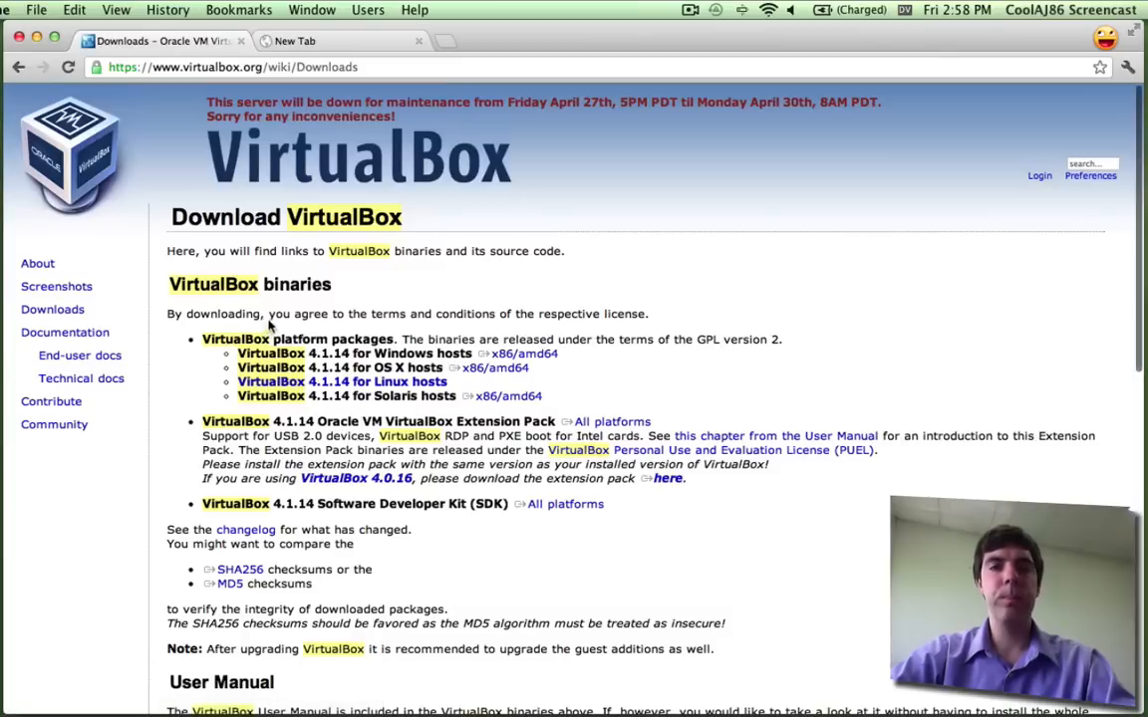
scroll(309, 329, "down", 2)
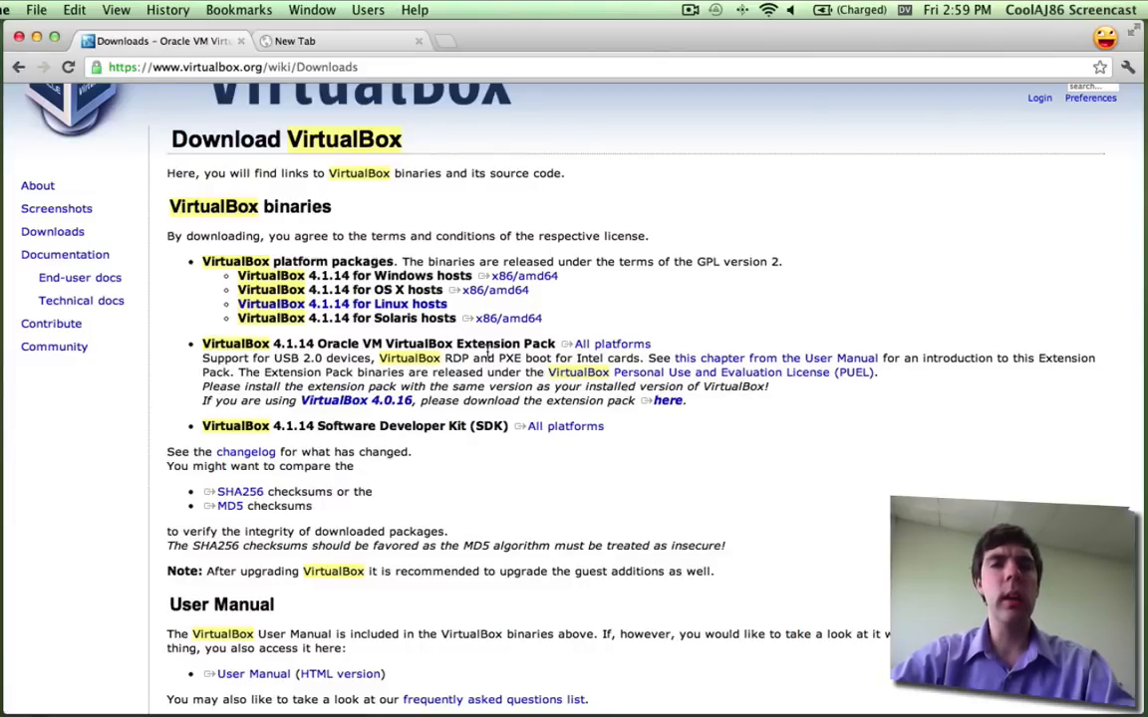
scroll(489, 354, "up", 3)
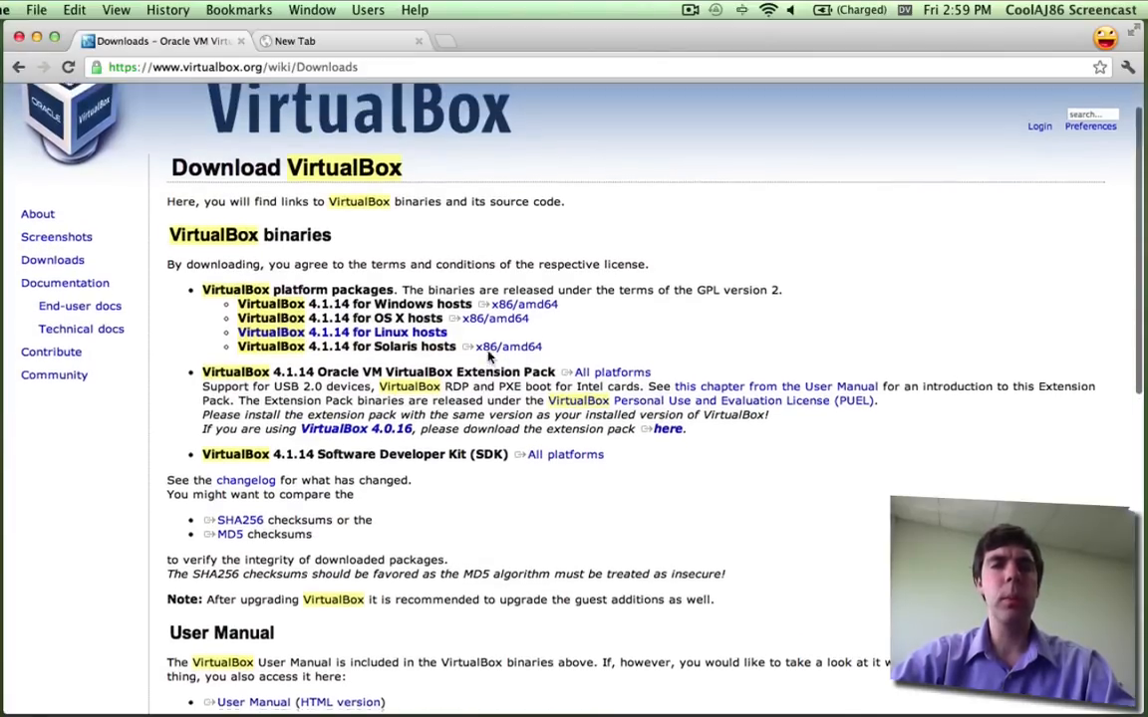
scroll(490, 357, "up", 1)
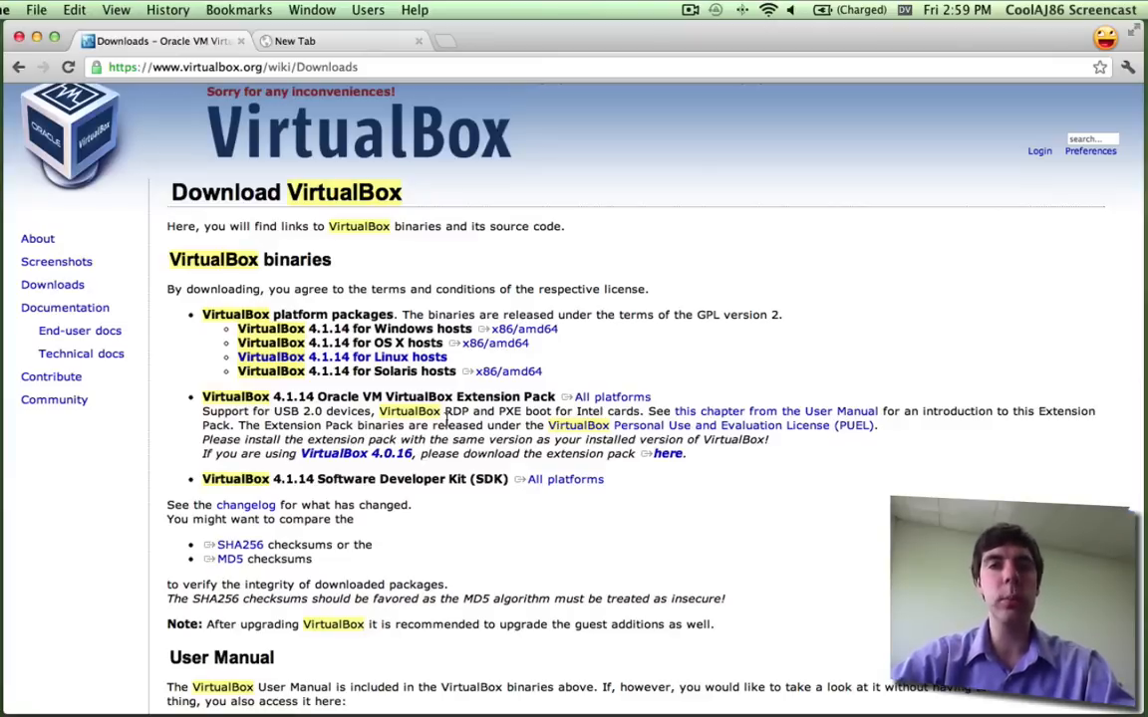
Switch to Finder and open the VirtualBox OSX disk image from the Downloads folder.
key("super+Tab")
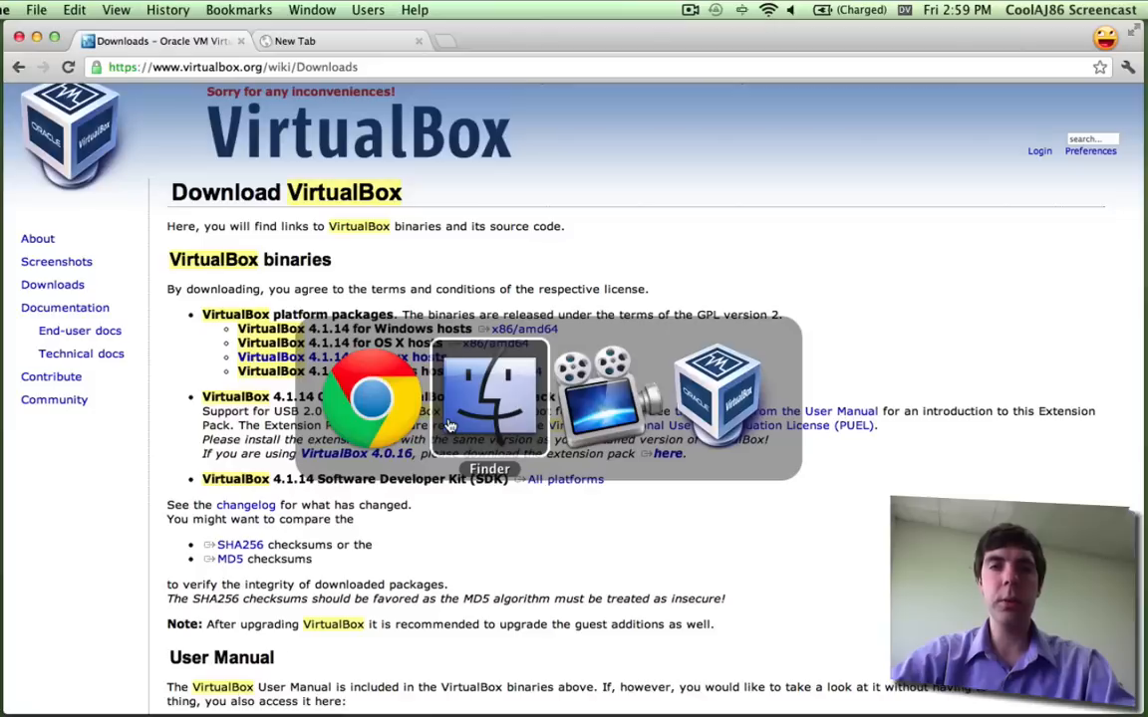
key("super+Tab")
key("super+Tab")
key("super+Tab")
key("super+Tab")
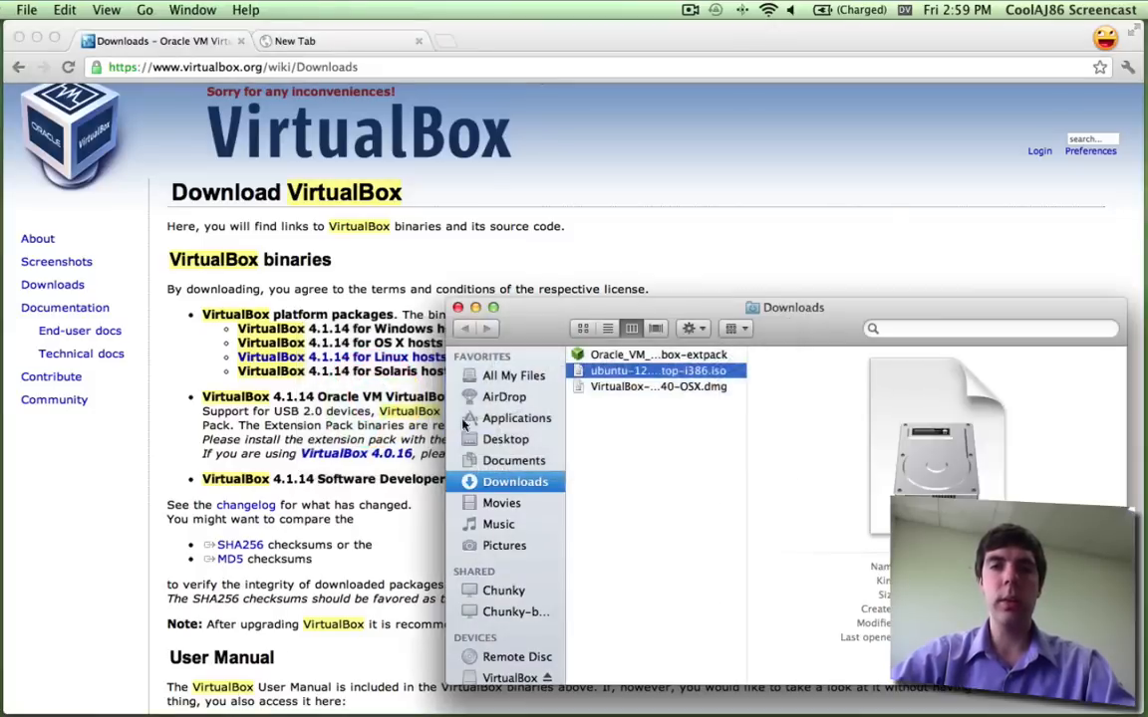
left_click(652, 388)
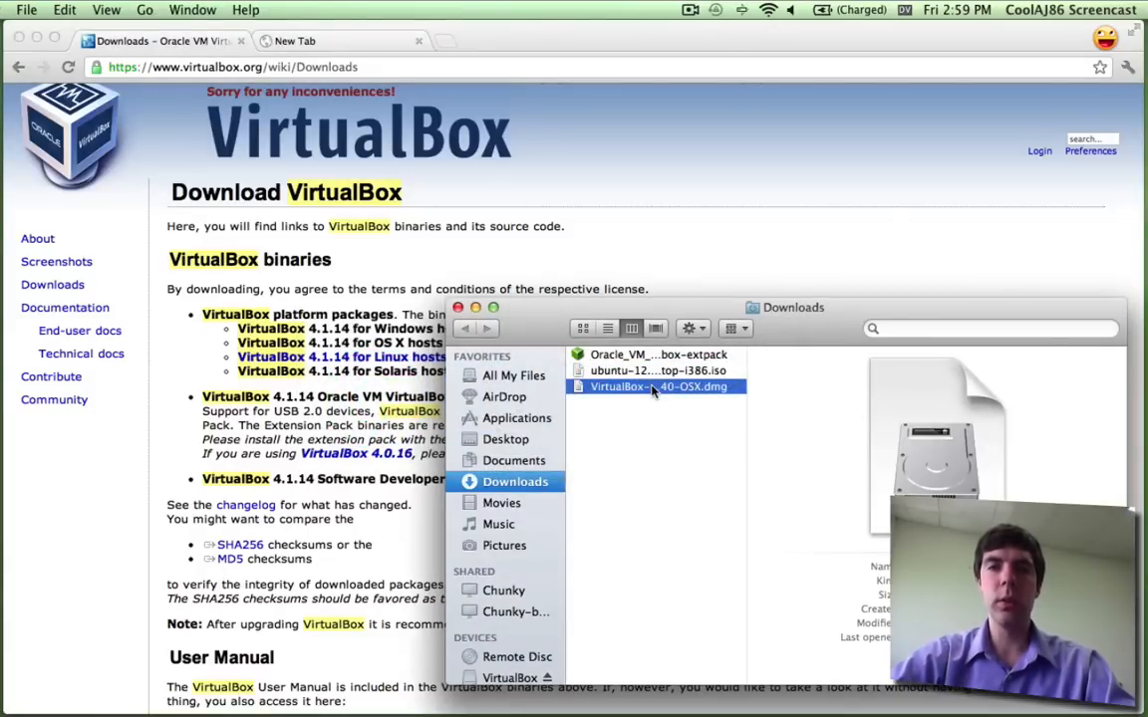
double_click(653, 388)
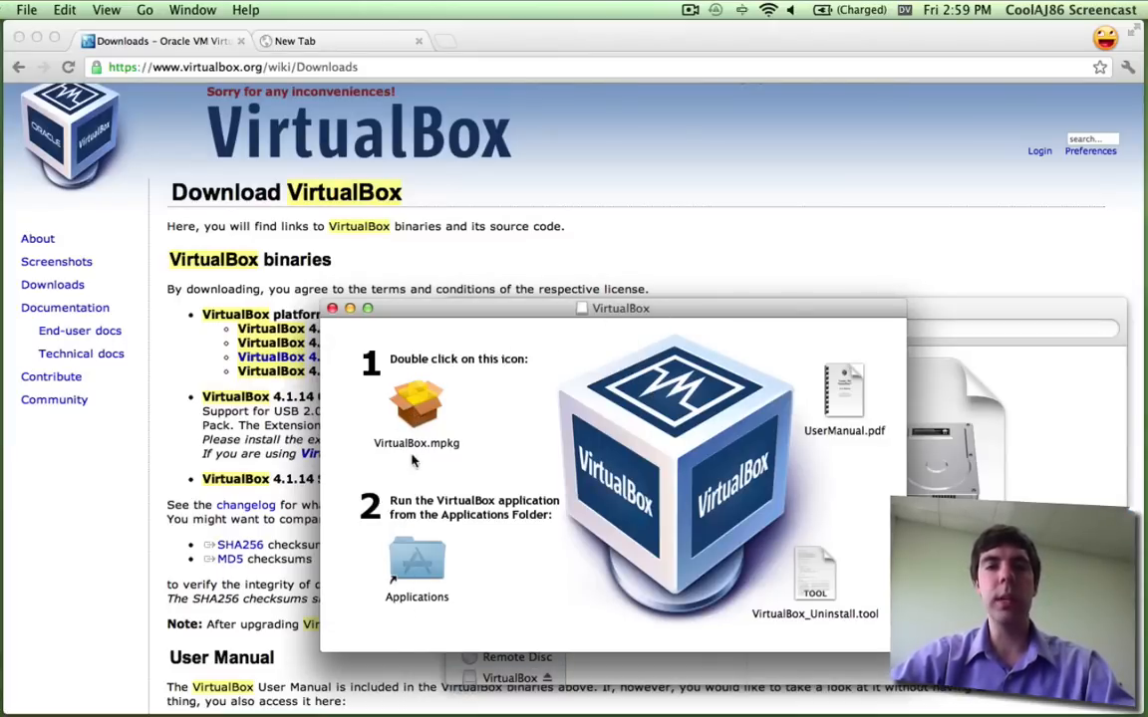
Run VirtualBox.mpkg and complete a standard installation of VirtualBox, authorizing it with the account password.
left_click(419, 415)
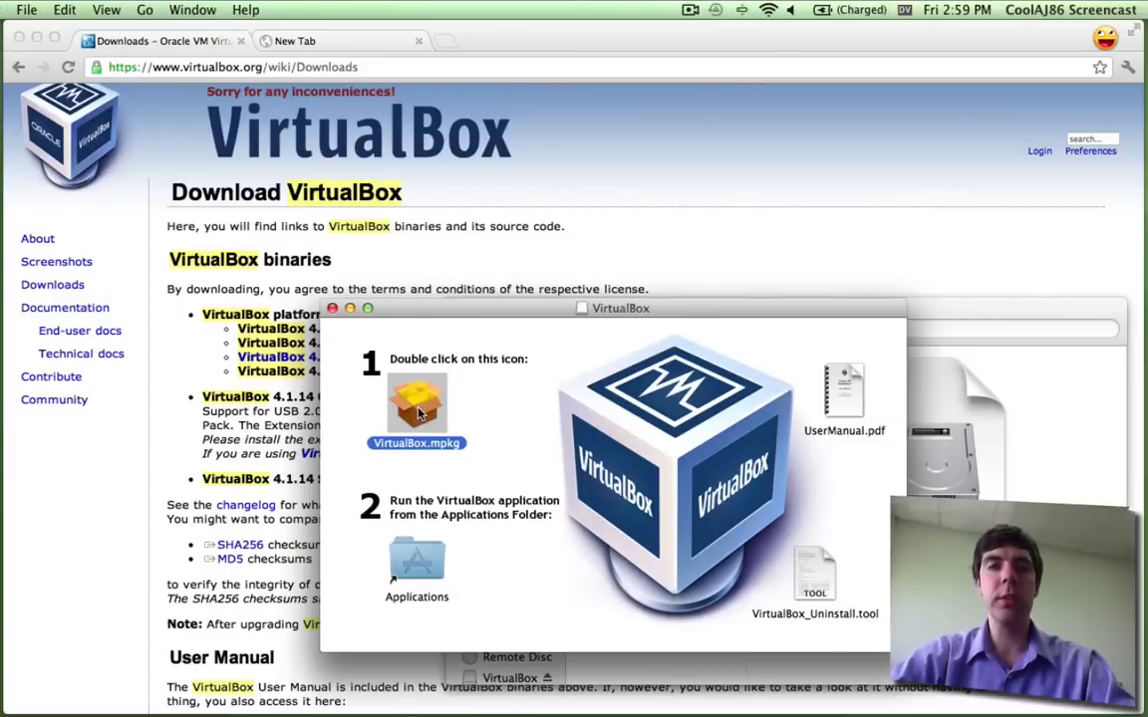
double_click(420, 415)
key("Return")
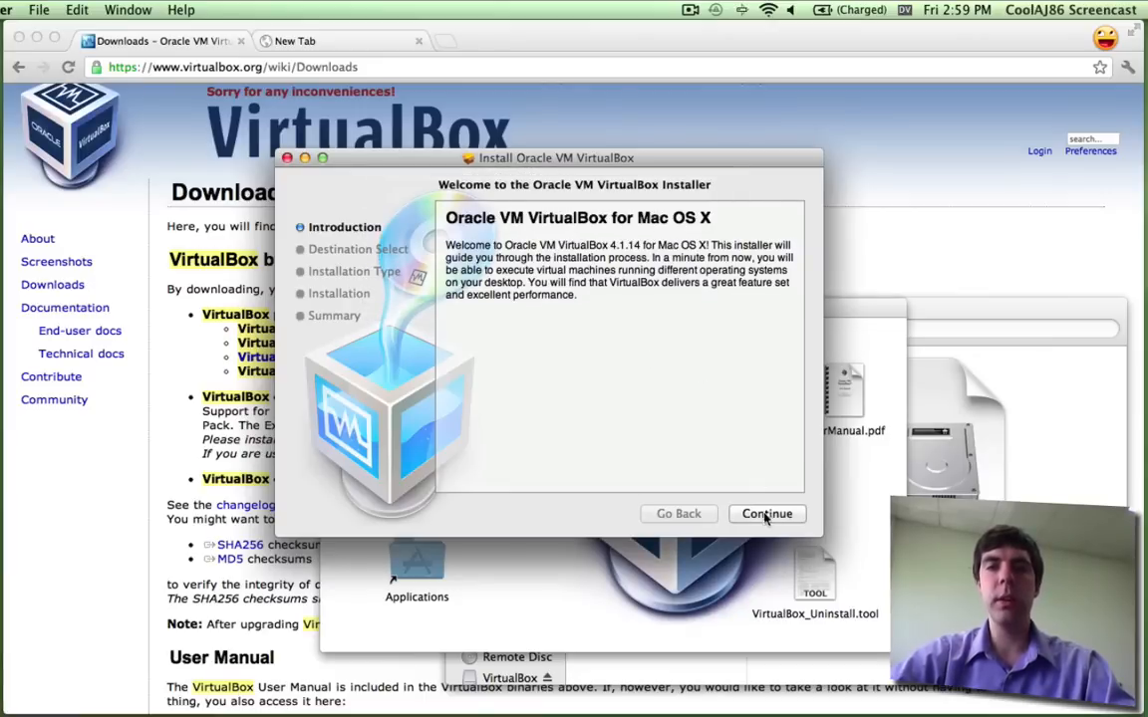
left_click(767, 514)
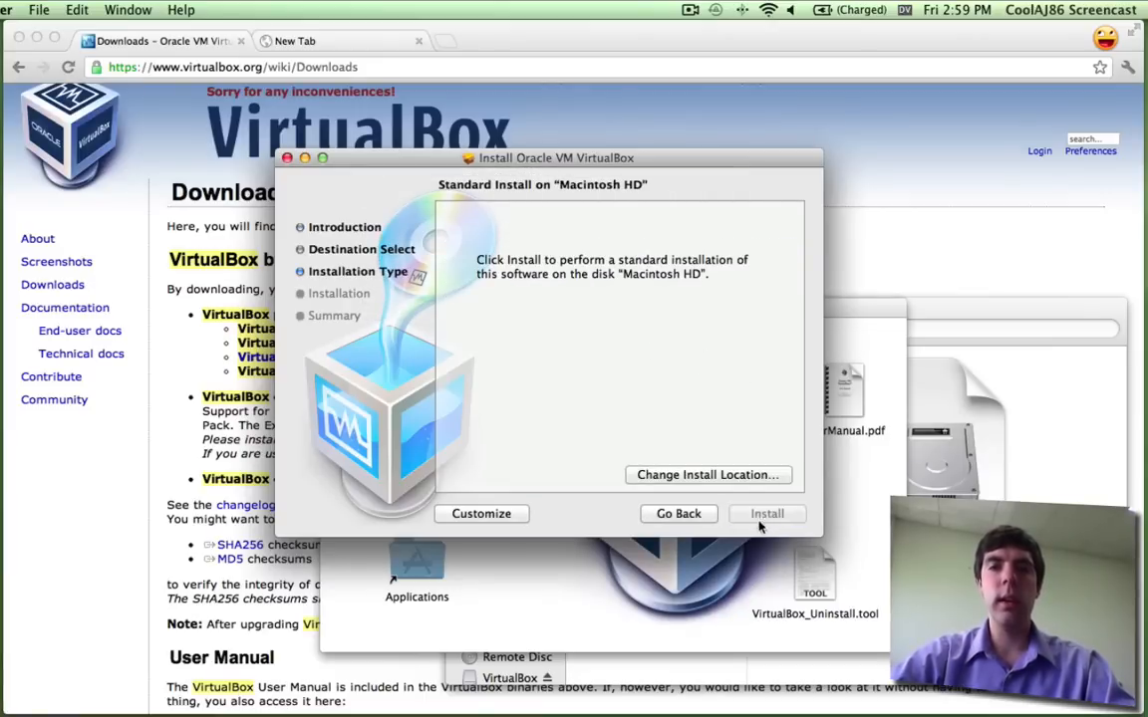
type("•••••••••••••••")
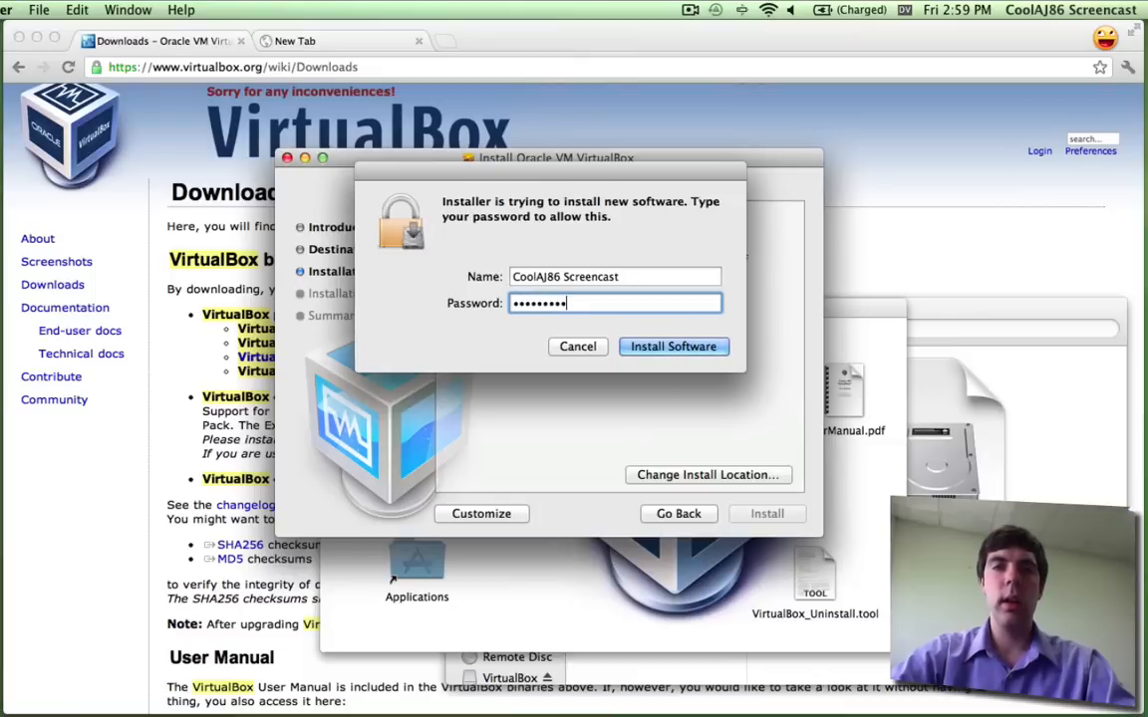
key("Return")
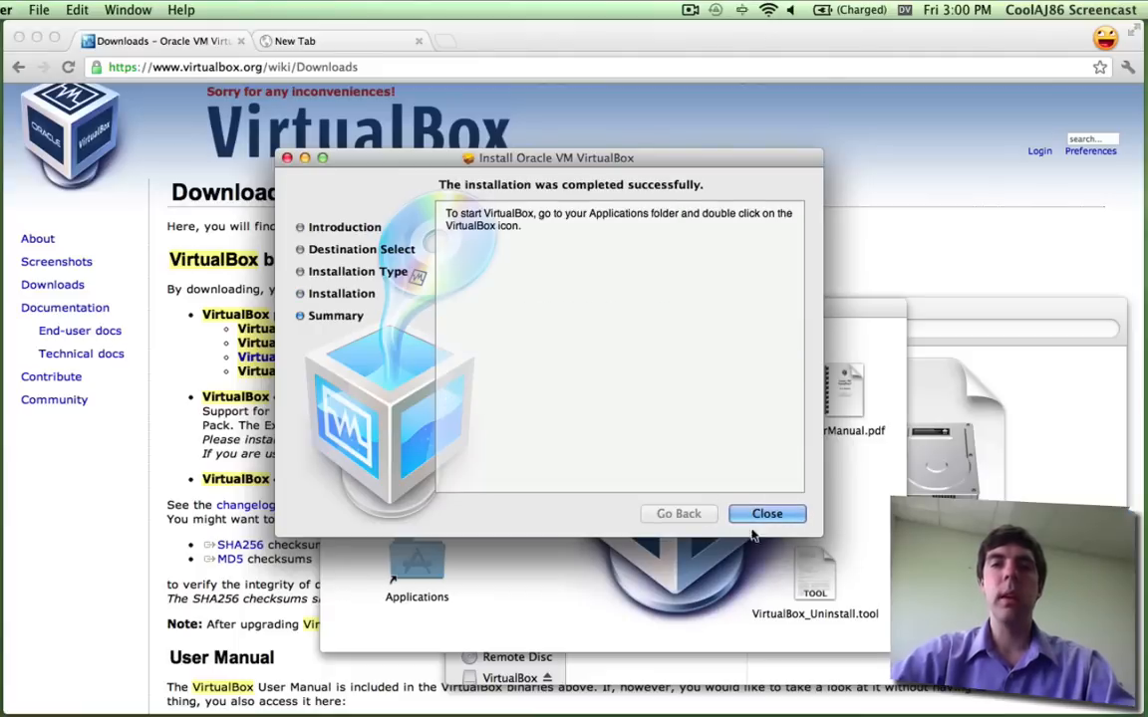
left_click(765, 514)
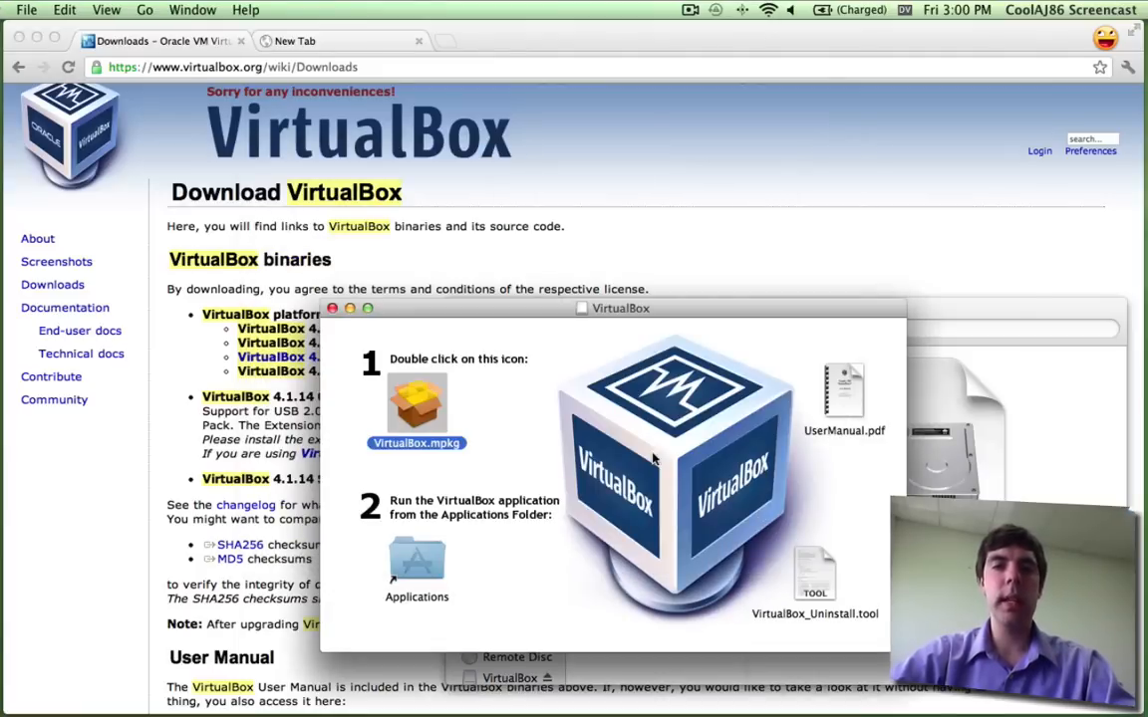
Check the Applications folder for the VirtualBox application, then close that folder and the VirtualBox disk image window.
left_click_drag(687, 309, 482, 241)
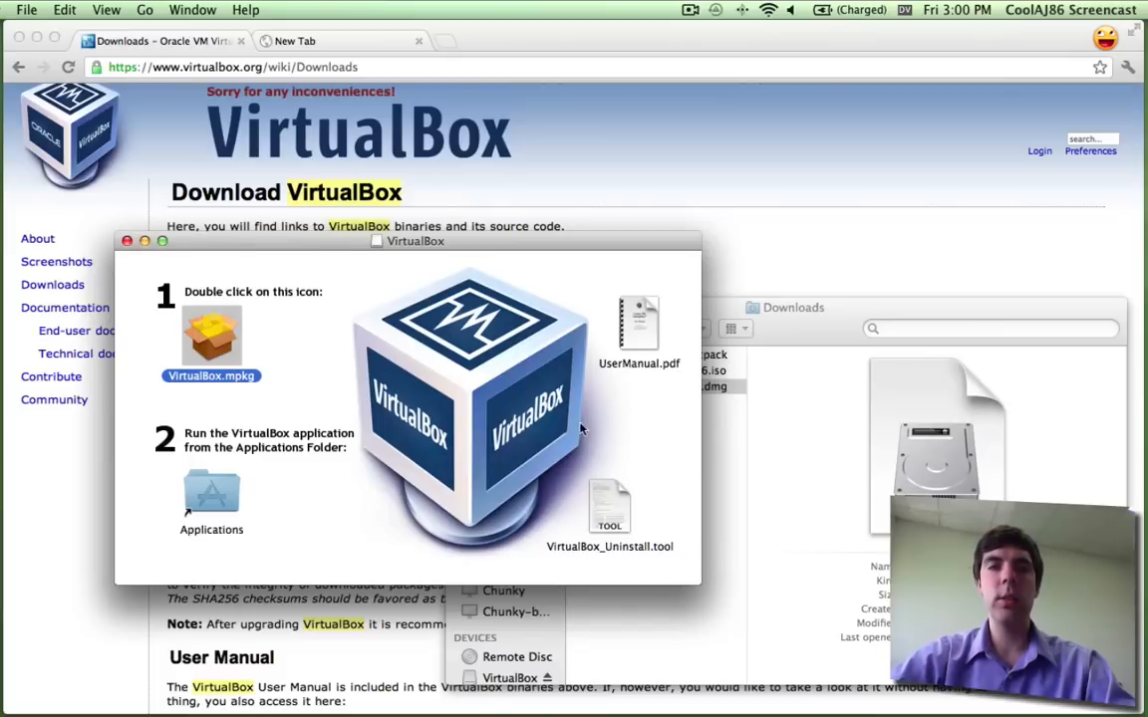
left_click(705, 521)
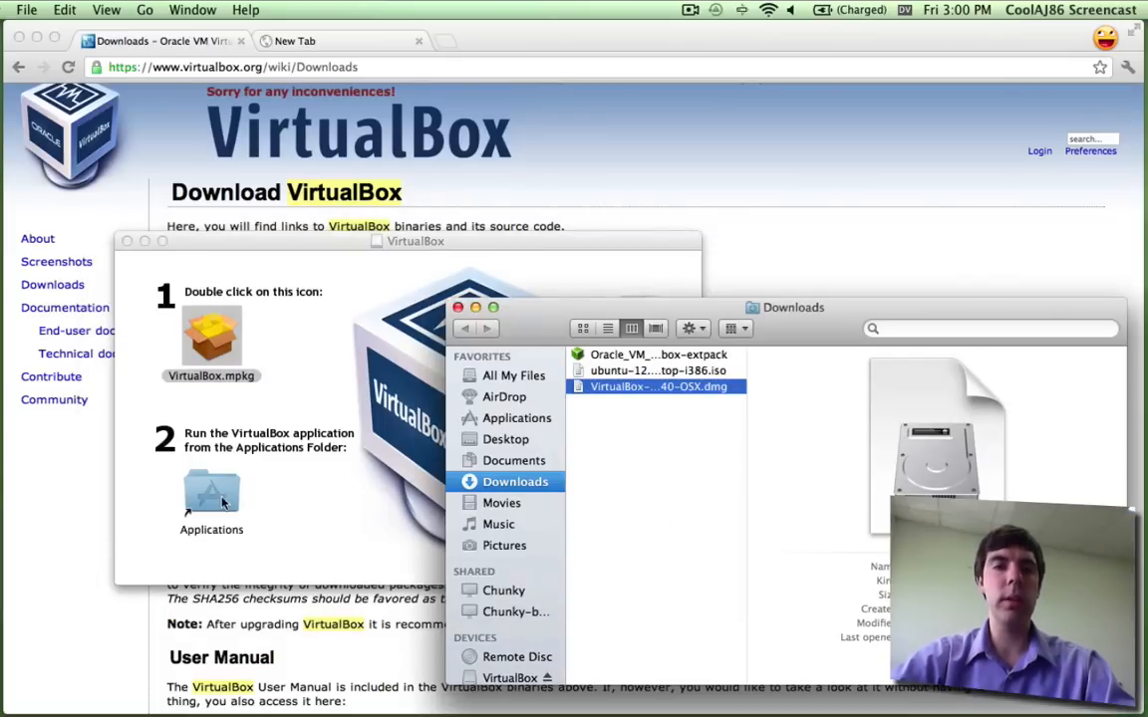
left_click(223, 503)
double_click(224, 502)
scroll(254, 543, "down", 15)
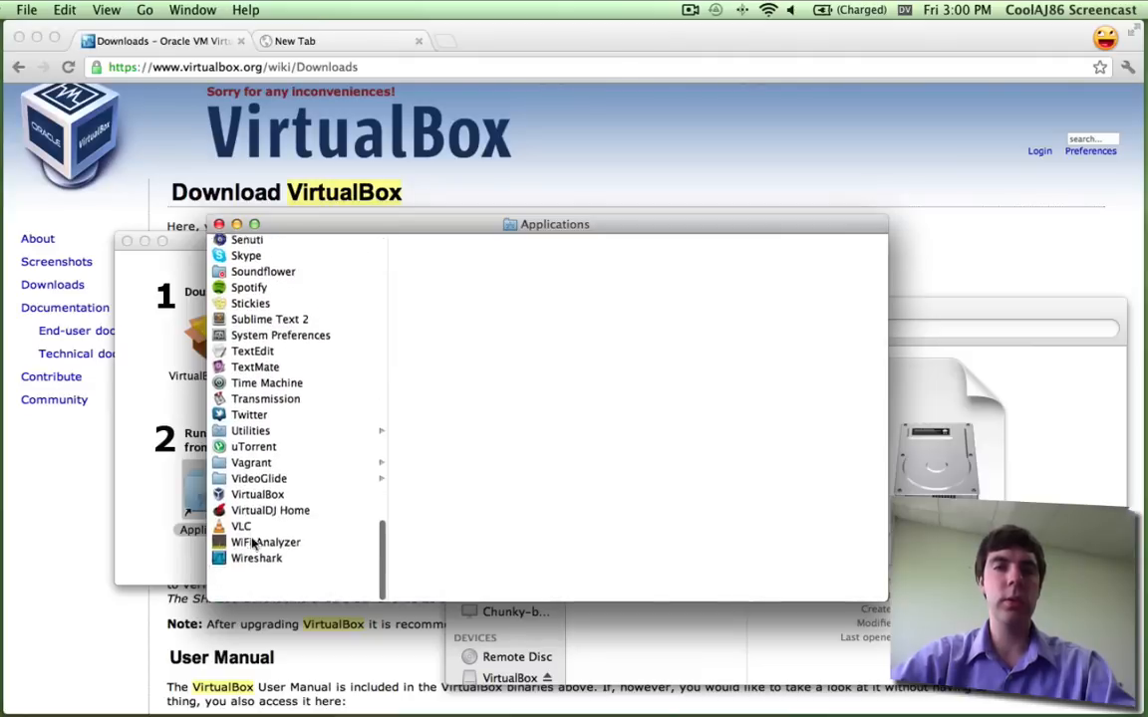
left_click(256, 530)
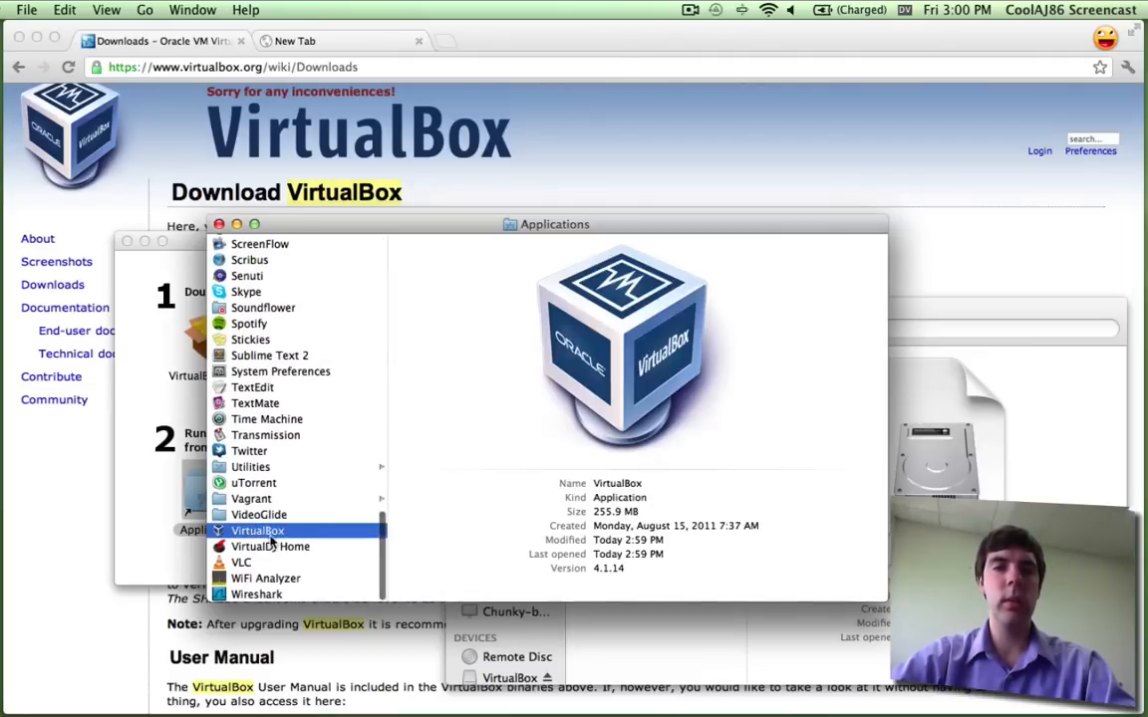
left_click(219, 225)
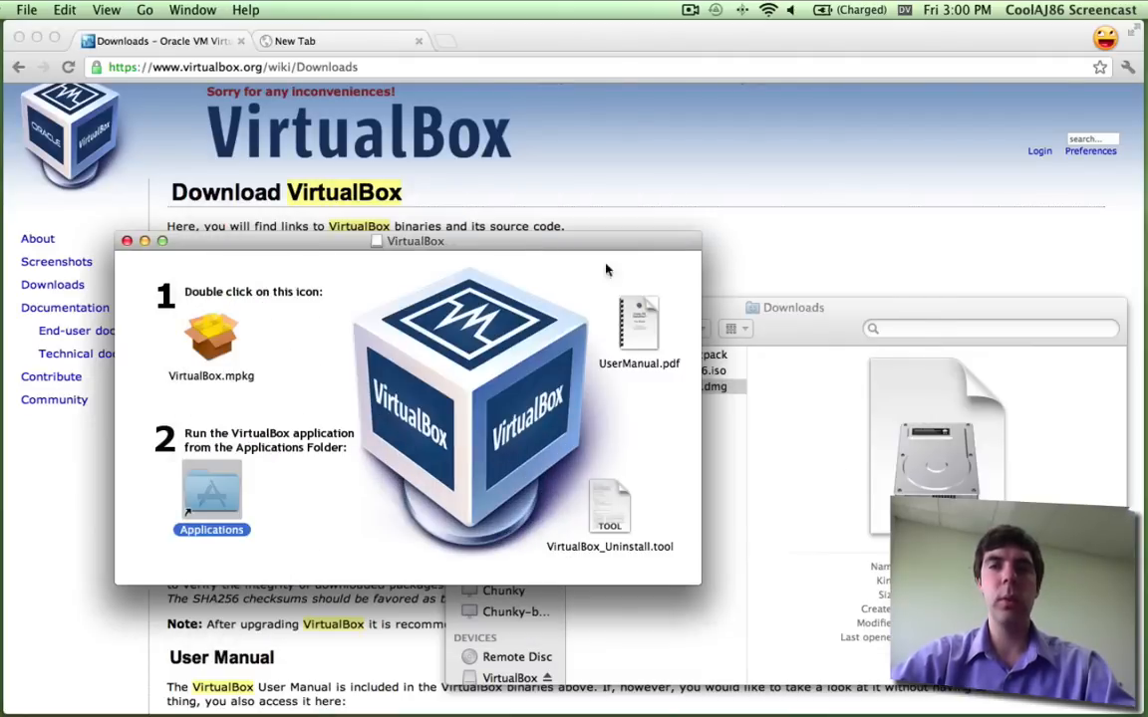
left_click(128, 239)
Reinstall the Oracle VM VirtualBox Extension Pack from the Downloads folder, agreeing to its license and entering the account password.
double_click(691, 355)
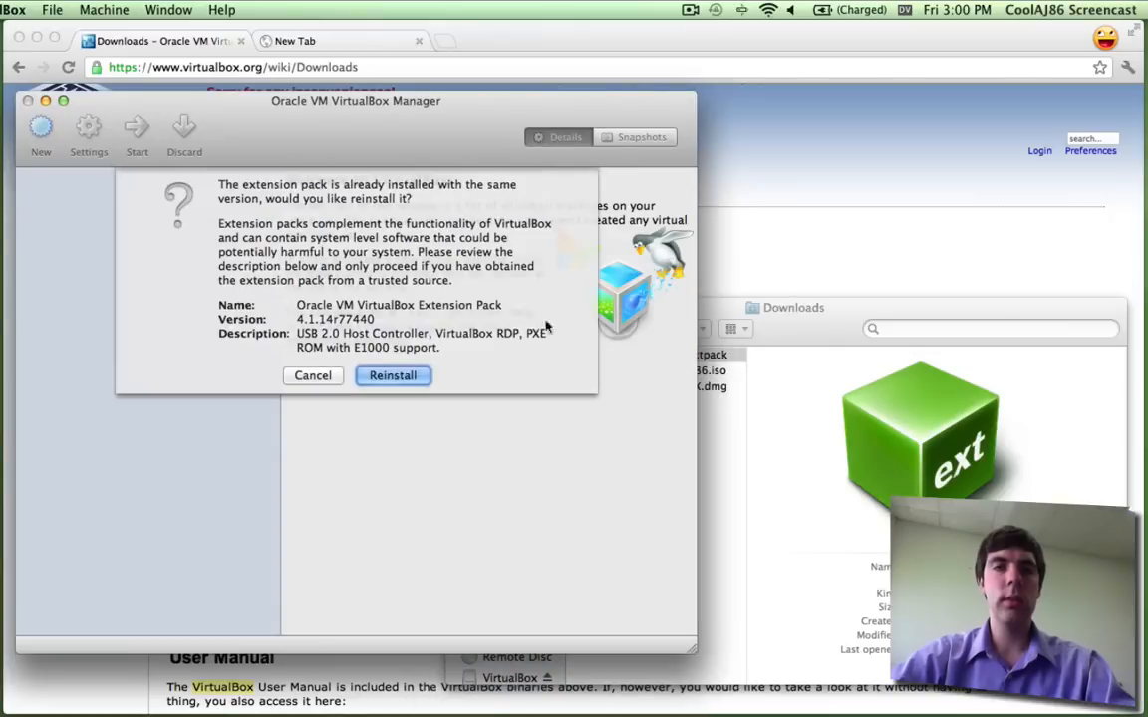
left_click(409, 374)
left_click(568, 577)
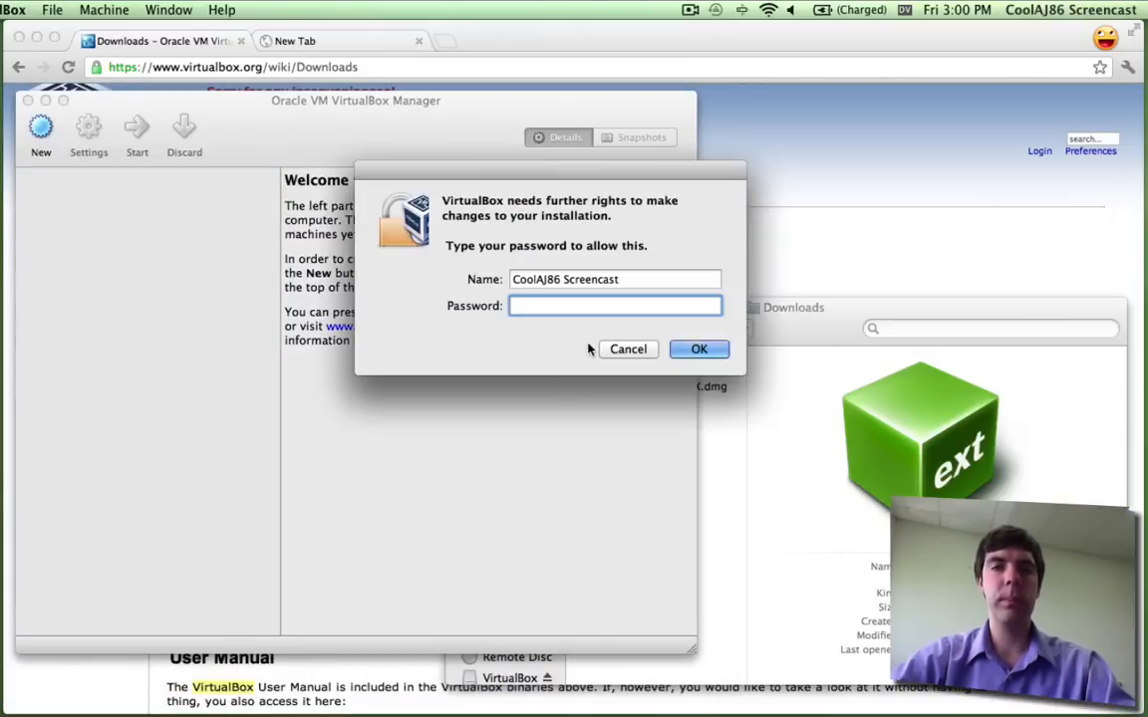
type("****************")
key("Return")
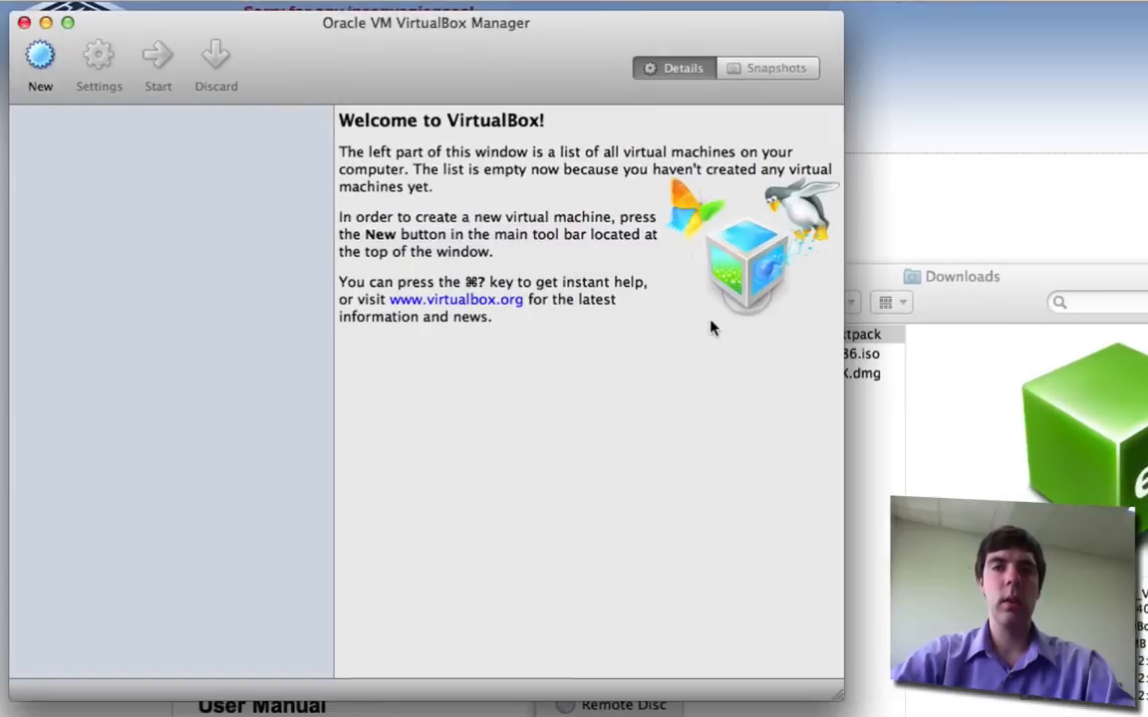
Close the Downloads window and start creating a new virtual machine in VirtualBox Manager.
left_click(419, 204)
left_click(863, 275)
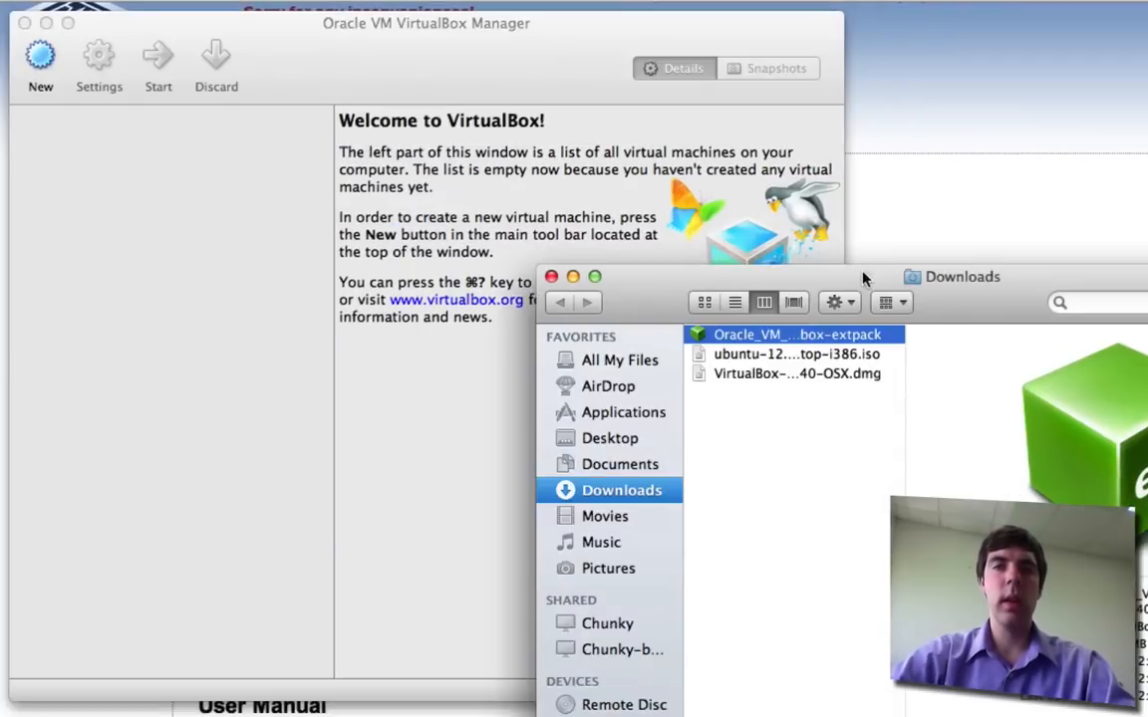
left_click(554, 275)
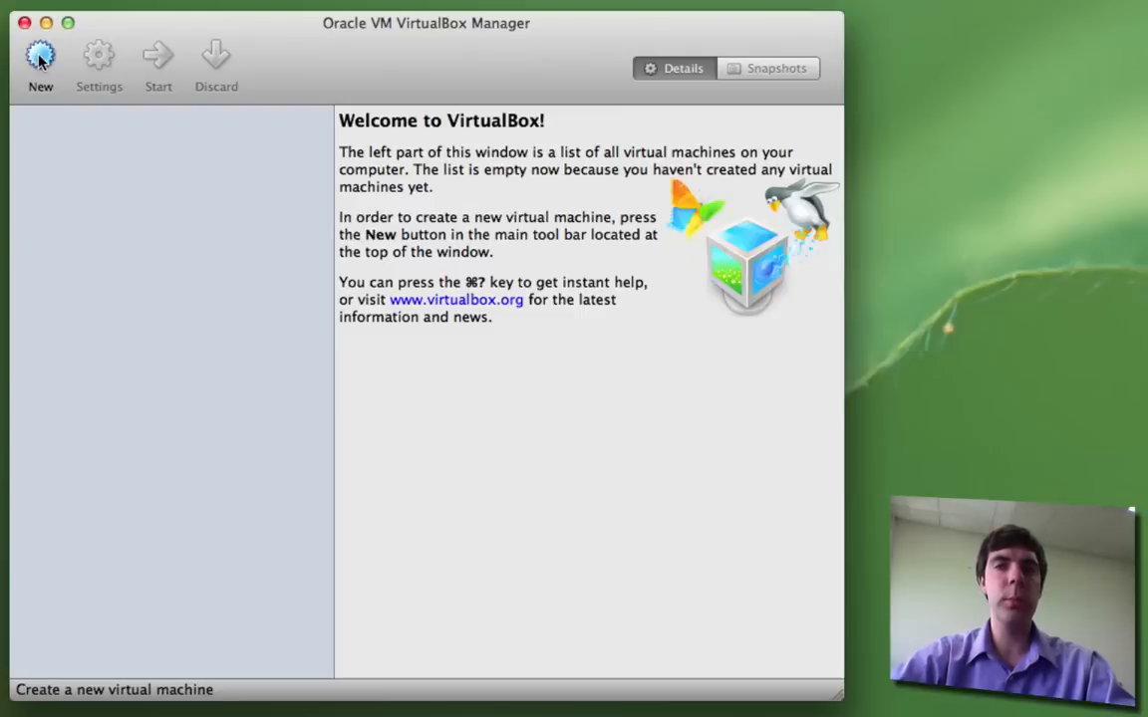
left_click(40, 57)
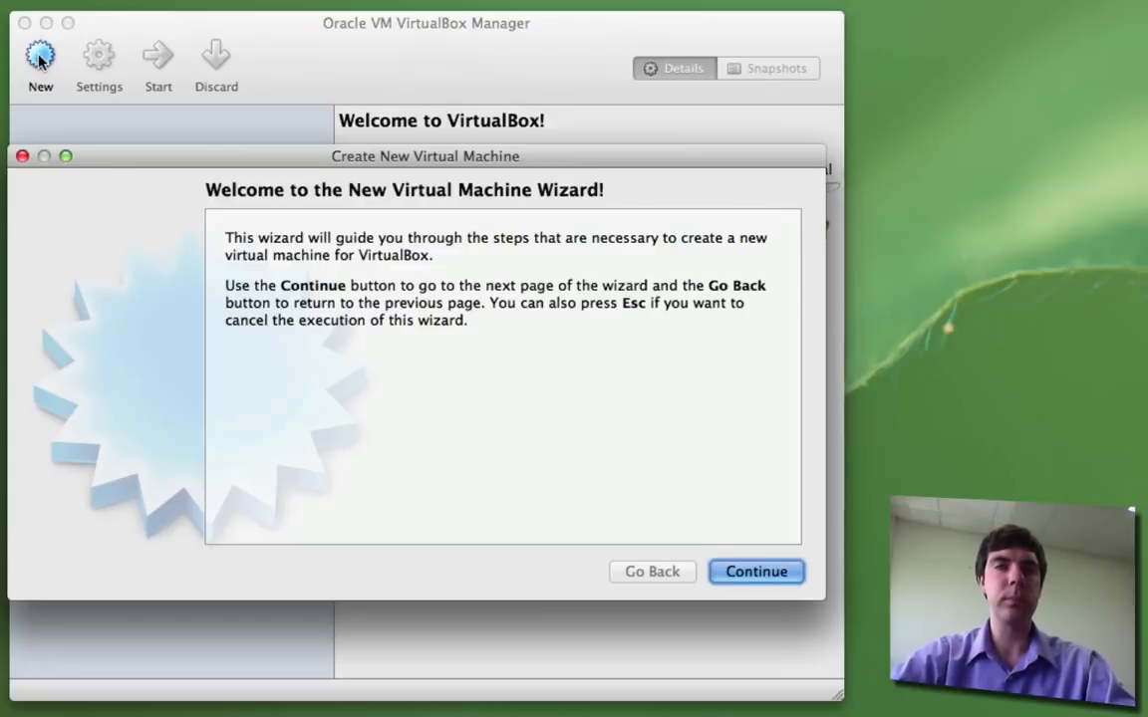
Name the new virtual machine "Ubuntu 12.04 LTS (32-bit)" and use Linux as its operating system with the Ubuntu version.
left_click(757, 571)
type("Ubuntu")
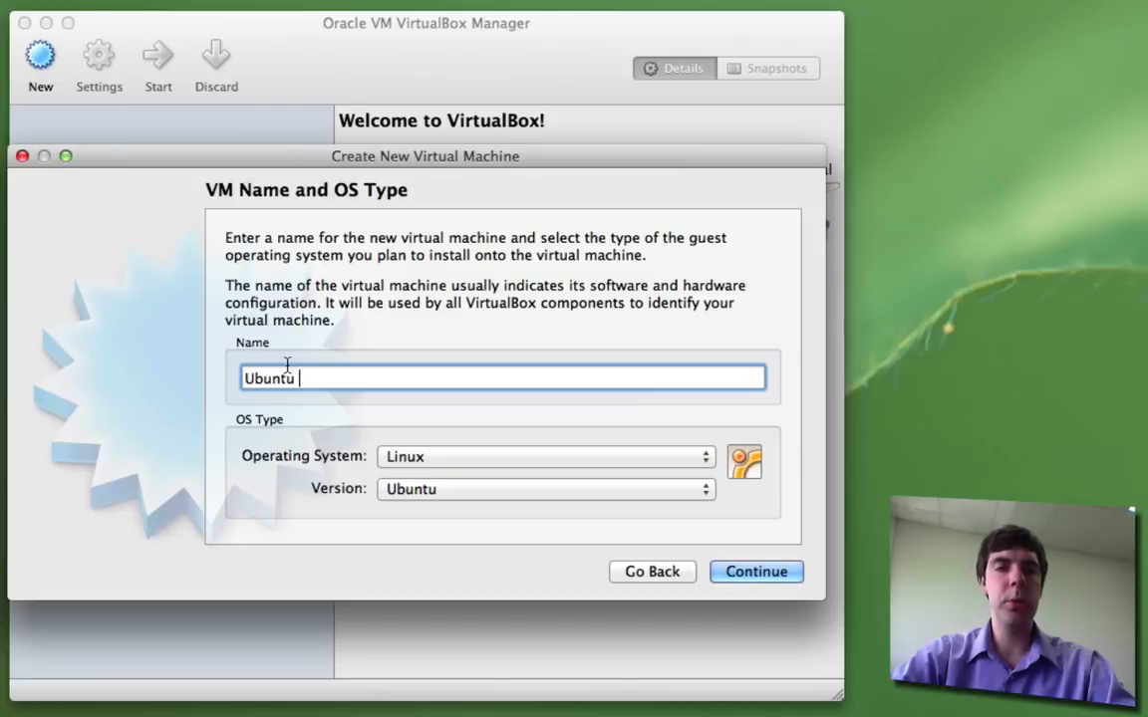
type(" 12.04 L")
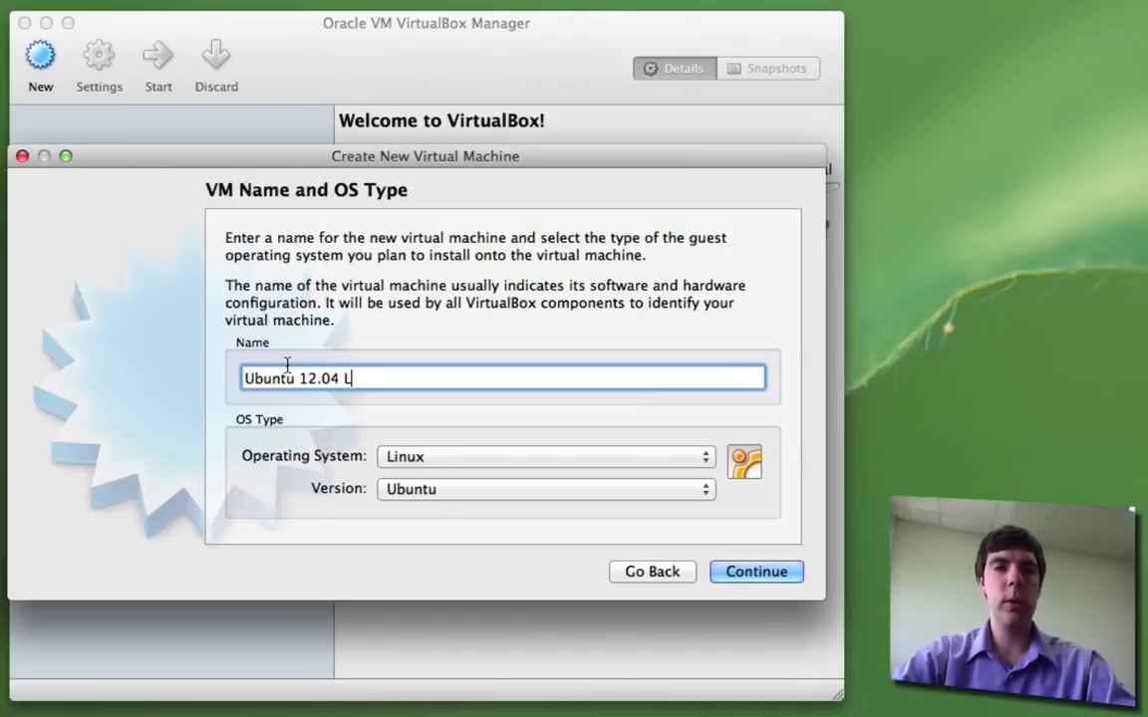
type("TS (32-bit)")
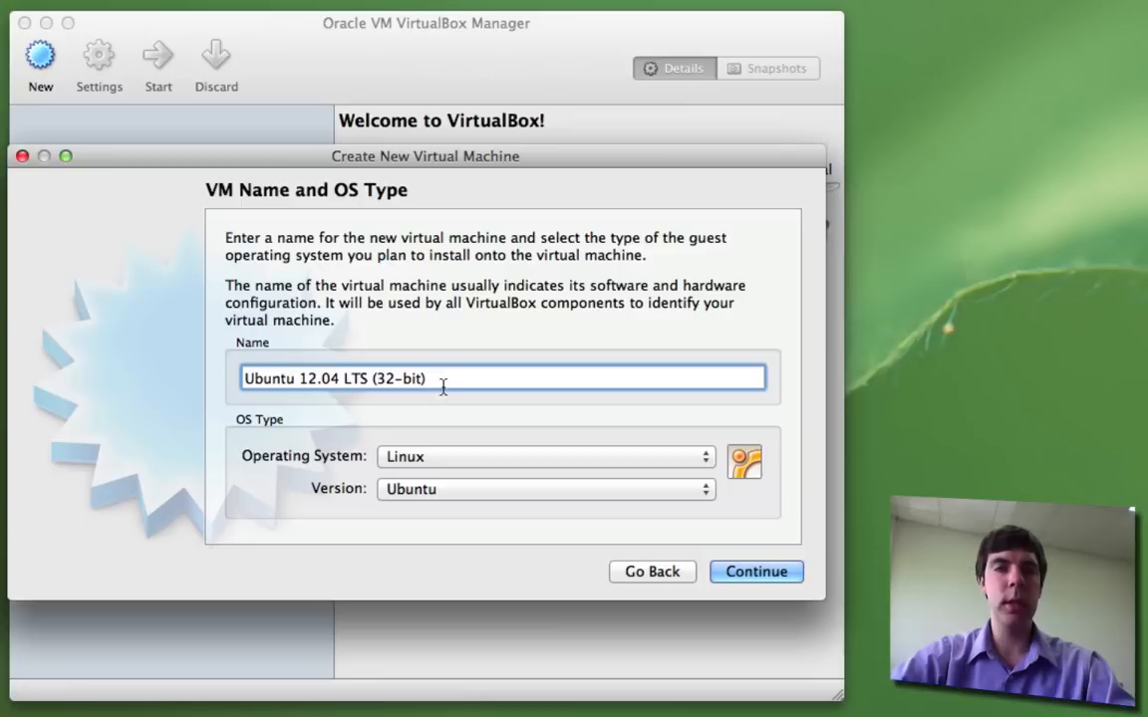
left_click(451, 461)
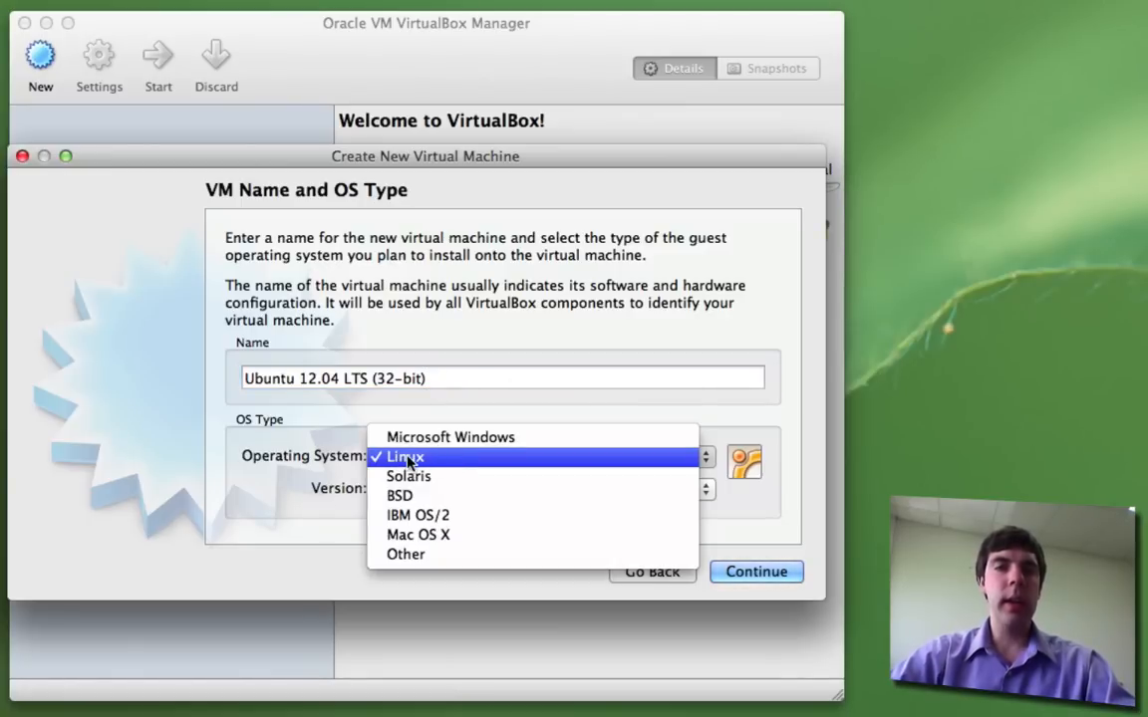
left_click(409, 458)
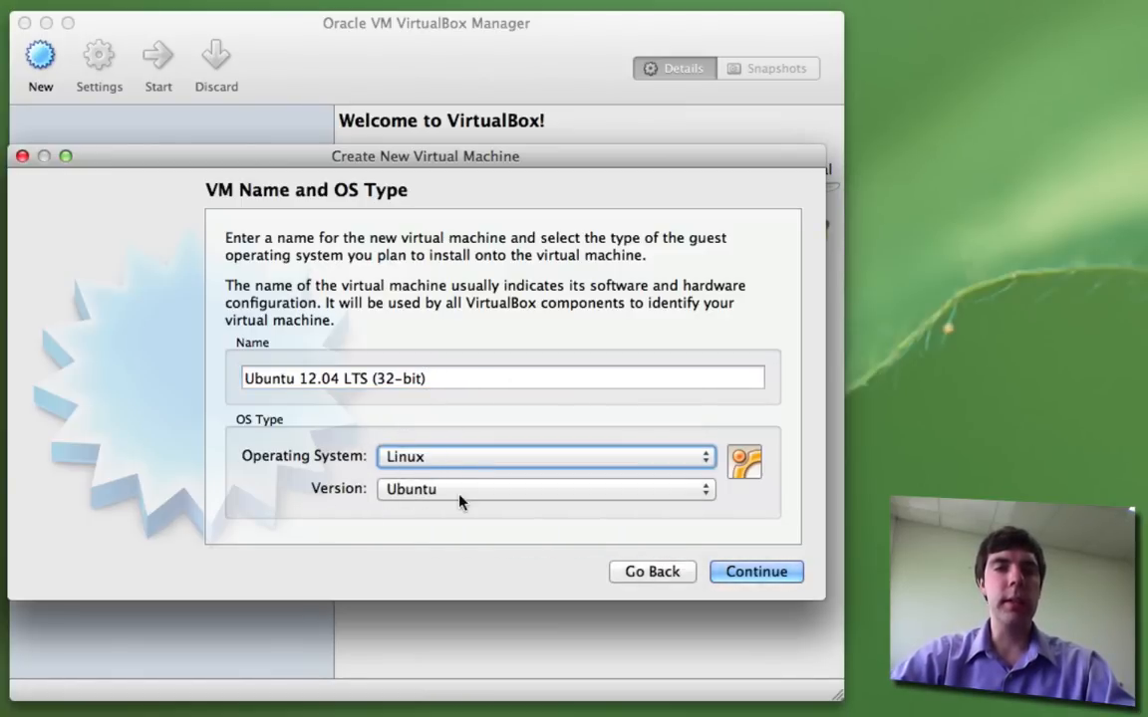
left_click(755, 571)
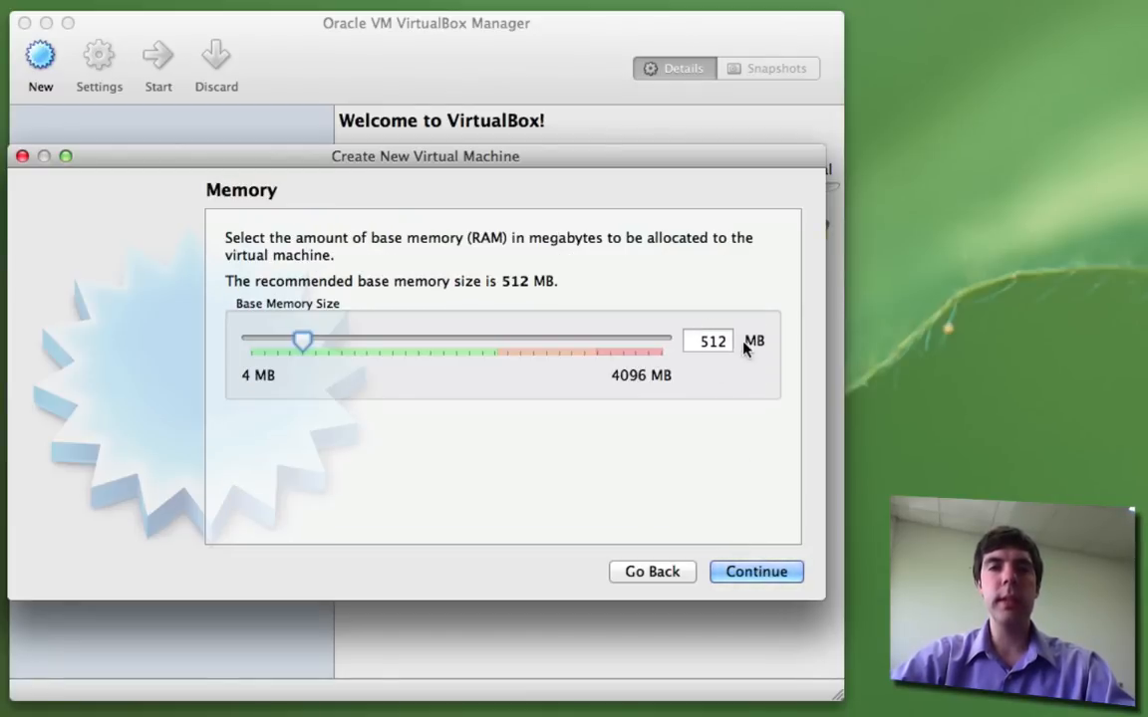
Create the virtual machine with 512 MB of base memory and a new dynamically allocated 8.00 GB VDI start-up disk.
left_click(743, 576)
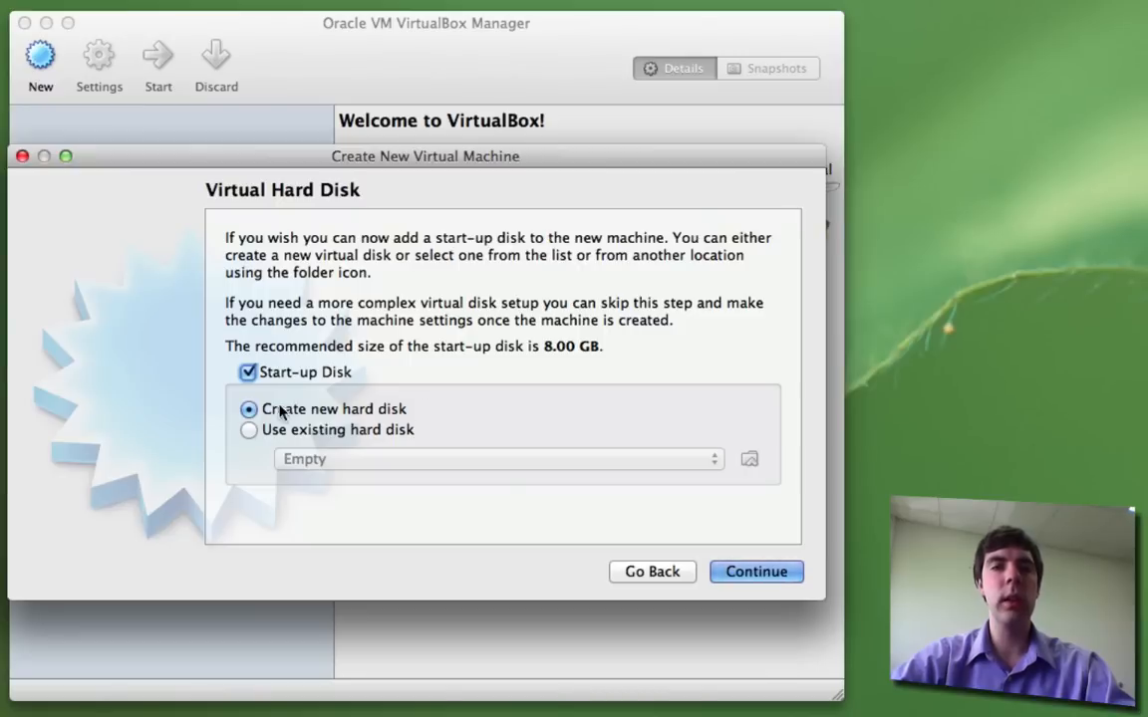
left_click(736, 573)
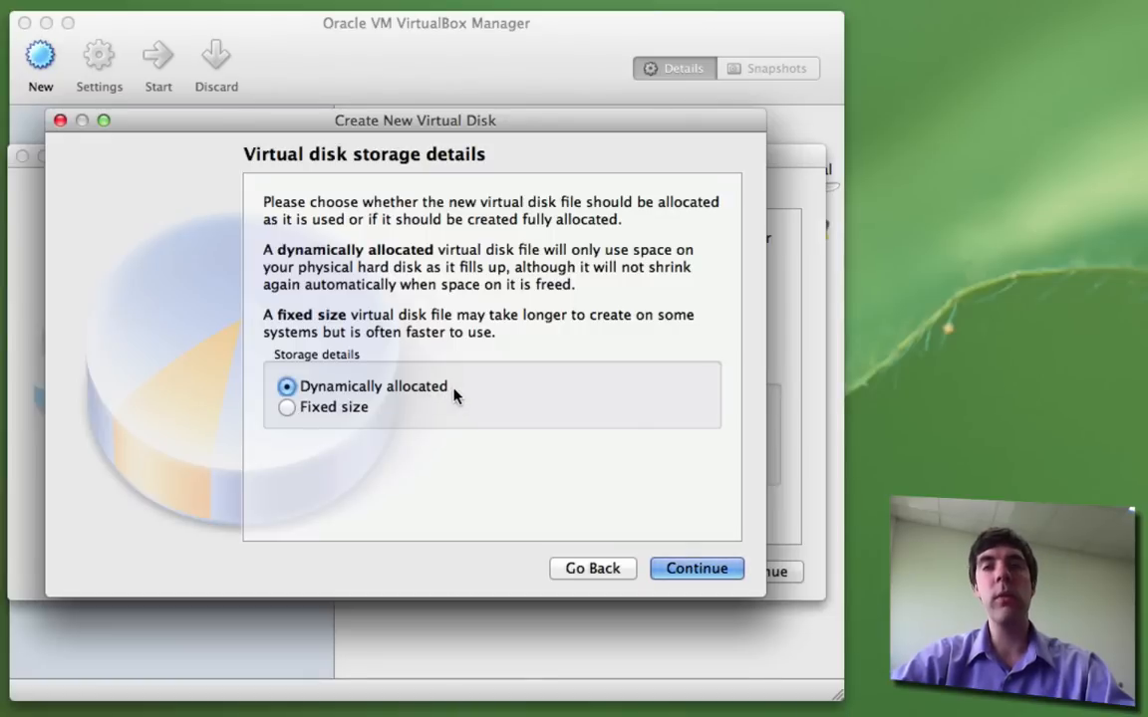
left_click(698, 576)
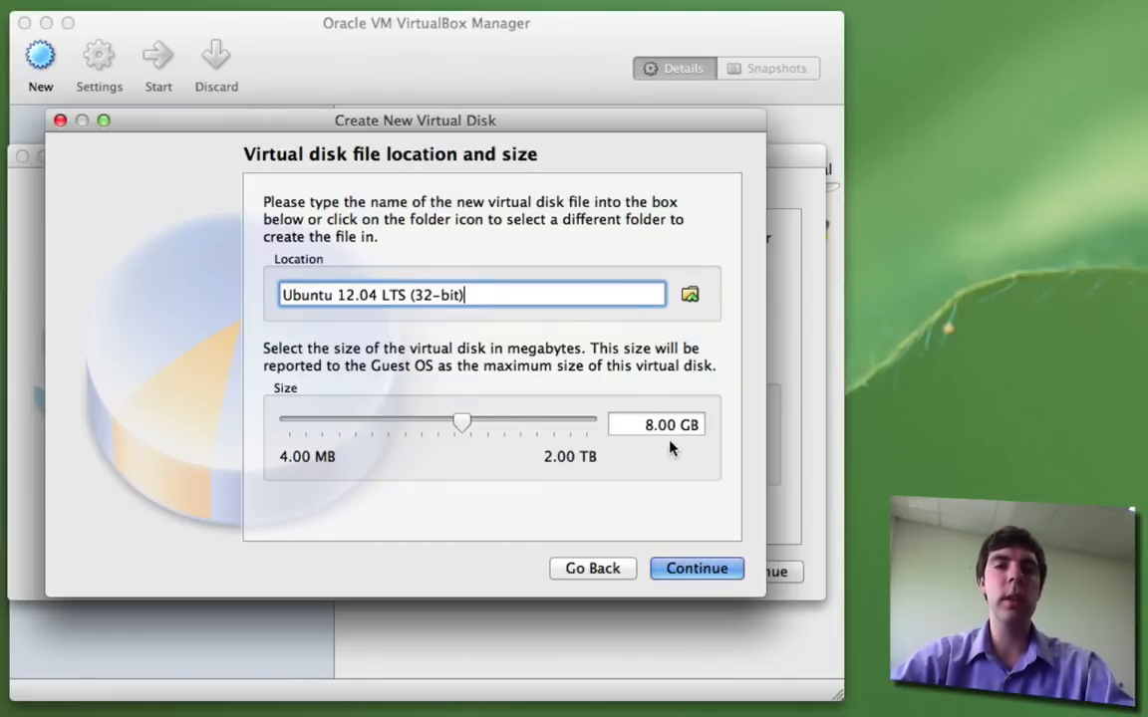
left_click(704, 570)
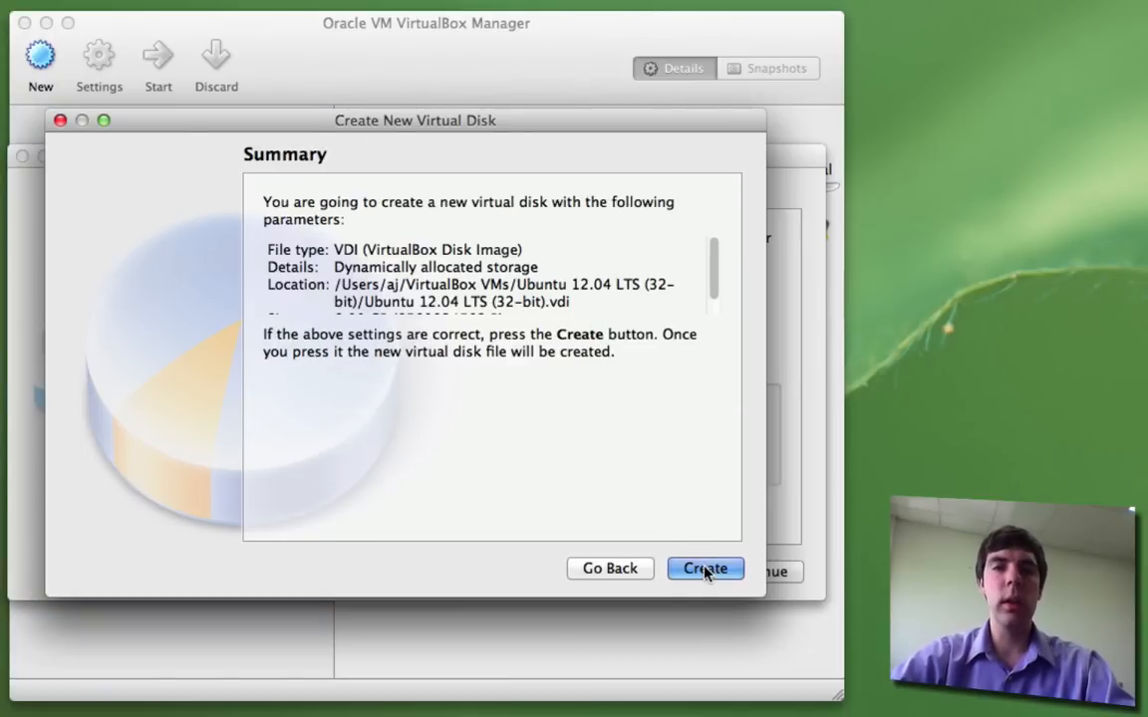
left_click(704, 570)
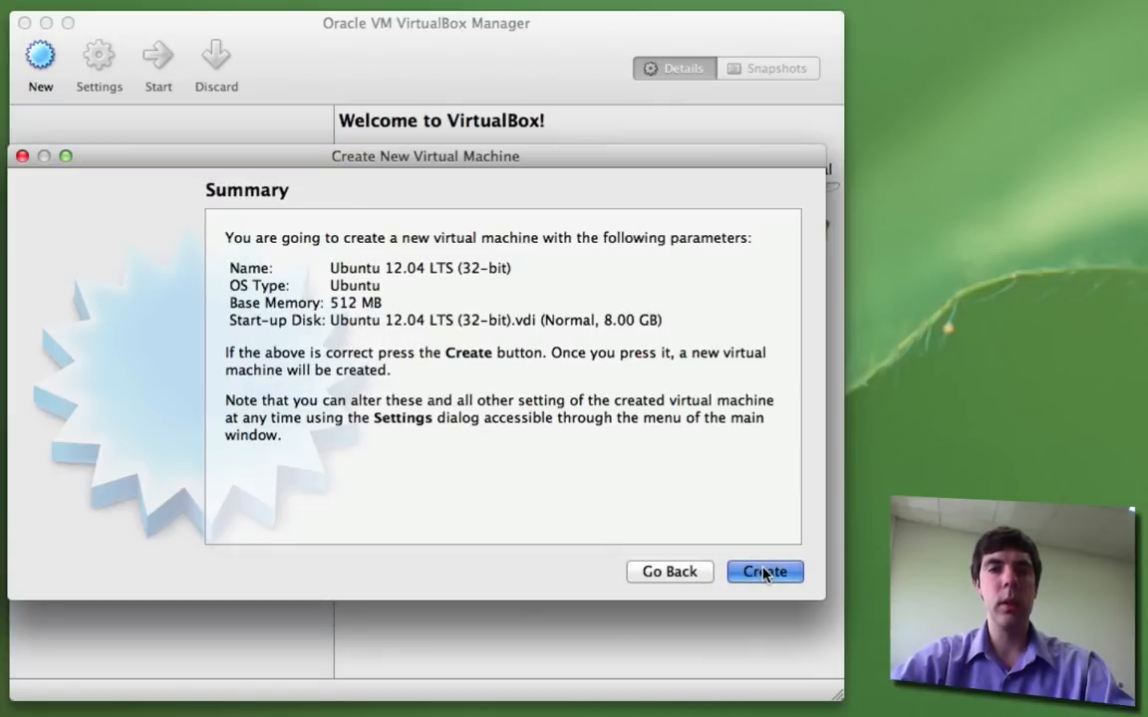
left_click(766, 573)
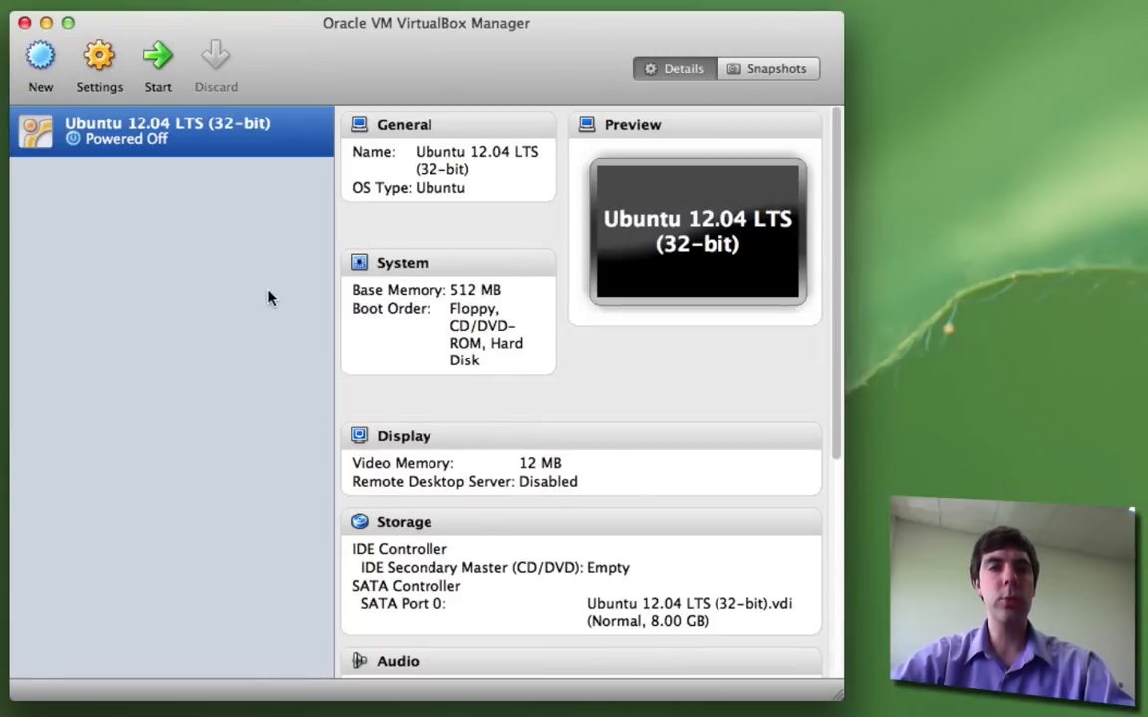
In the virtual machine's network settings, attach Adapter 1 to a Bridged Adapter.
left_click(99, 59)
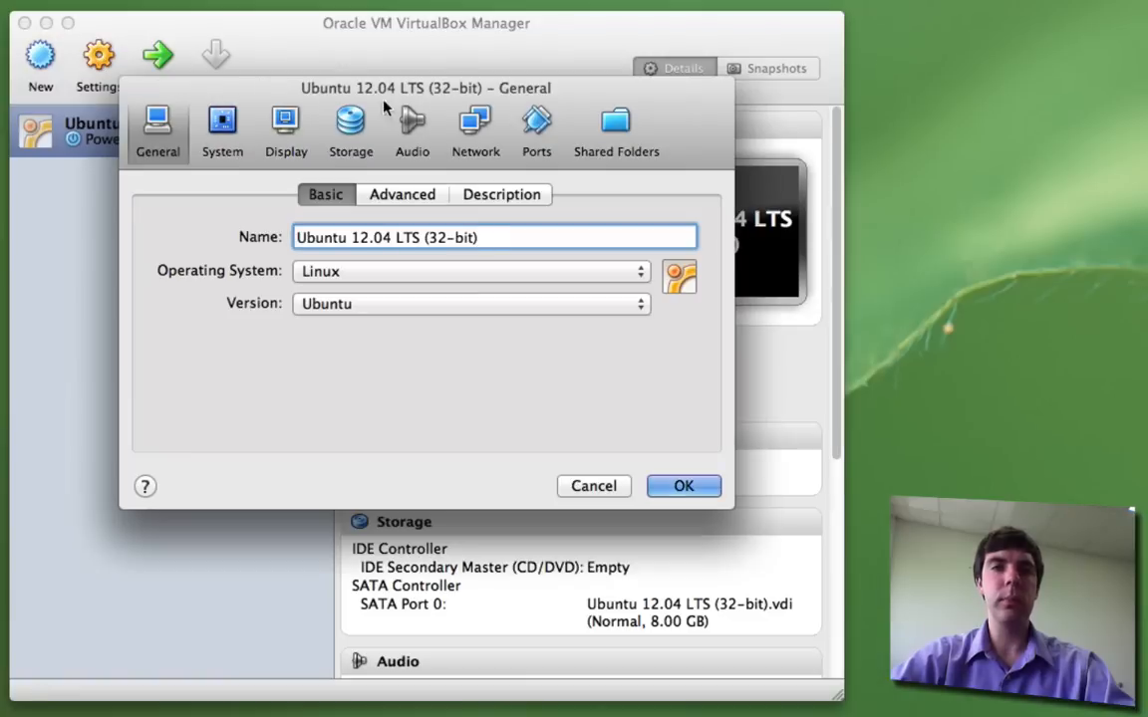
left_click(475, 125)
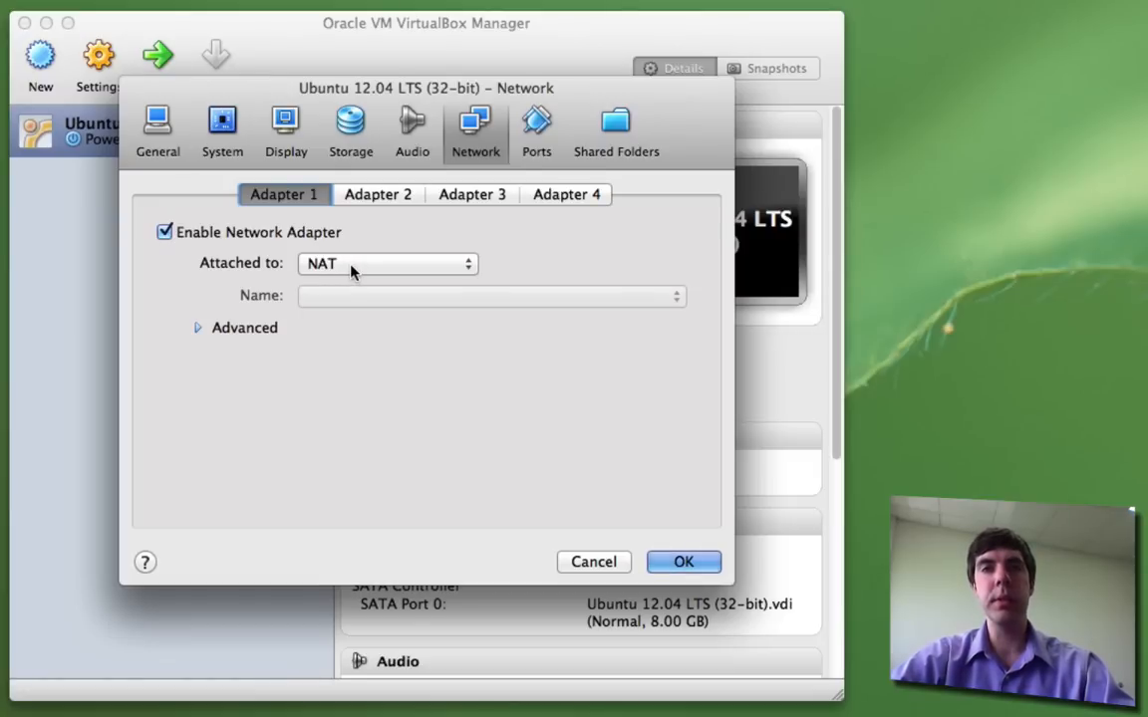
left_click(351, 266)
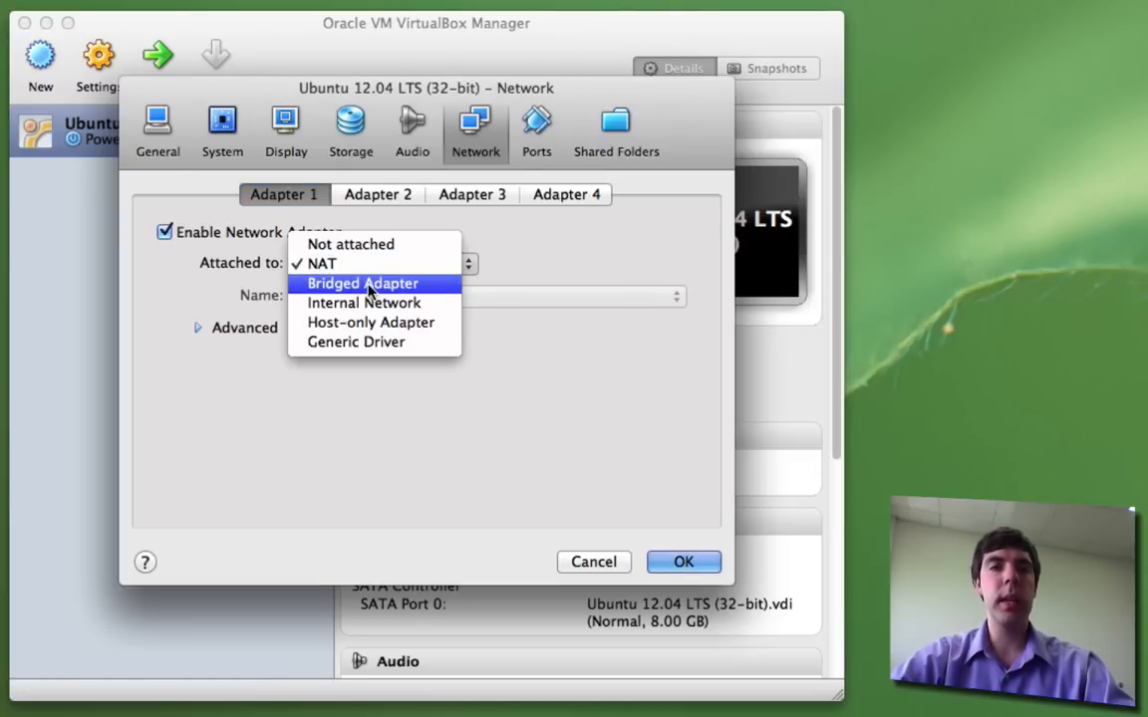
left_click(371, 287)
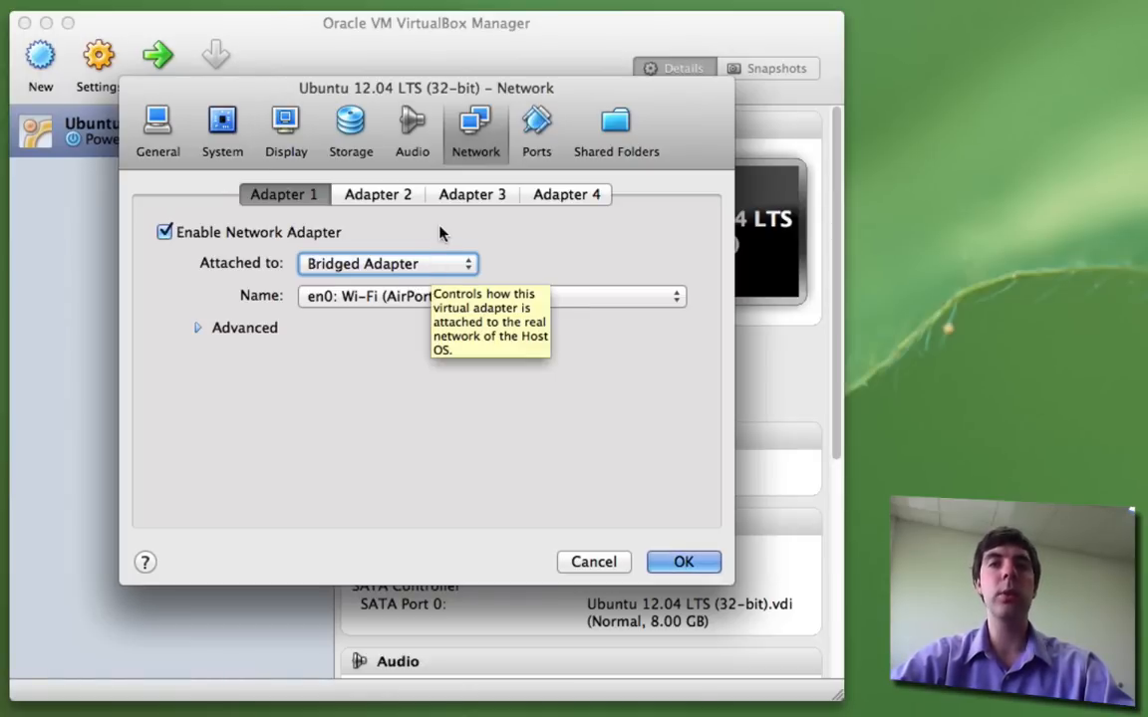
Add the Mac account's home folder as an auto-mounted shared folder and save the virtual machine's settings.
left_click(617, 131)
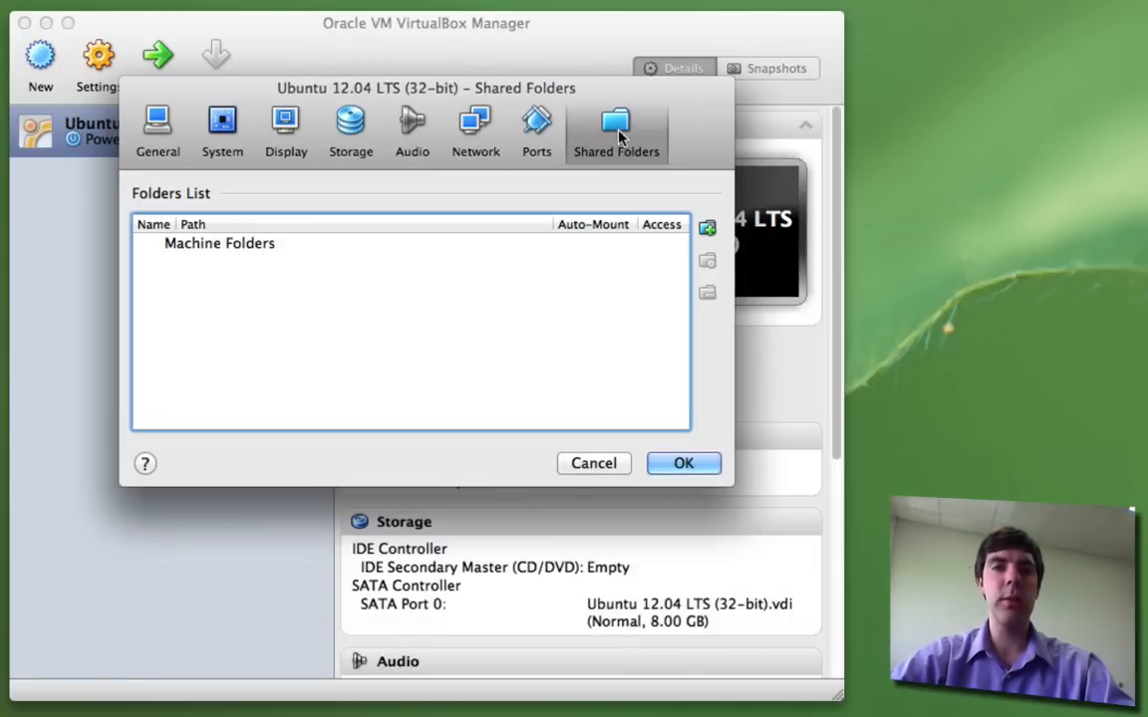
left_click(706, 230)
left_click(525, 198)
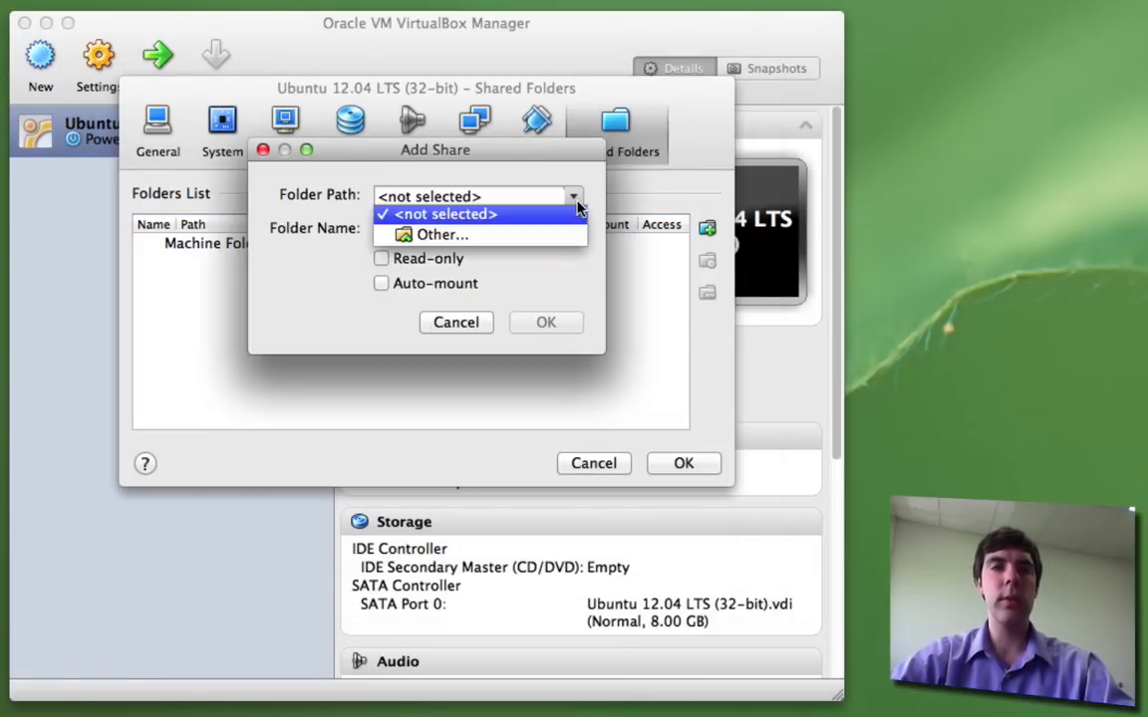
left_click(494, 245)
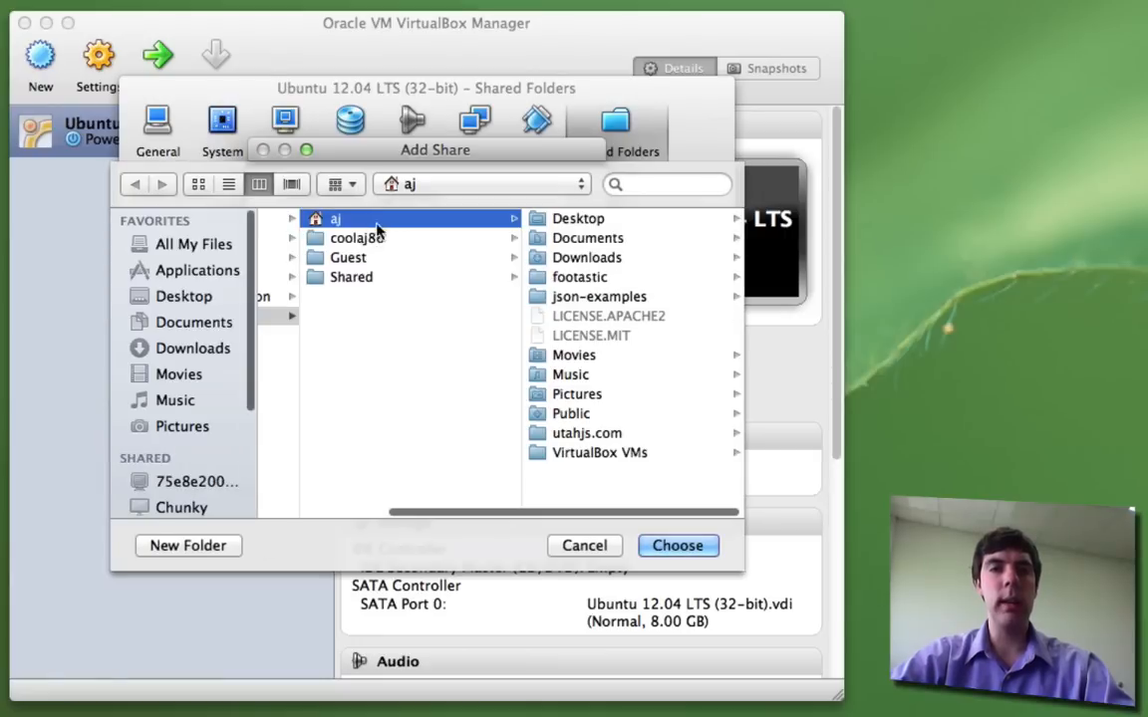
left_click(663, 543)
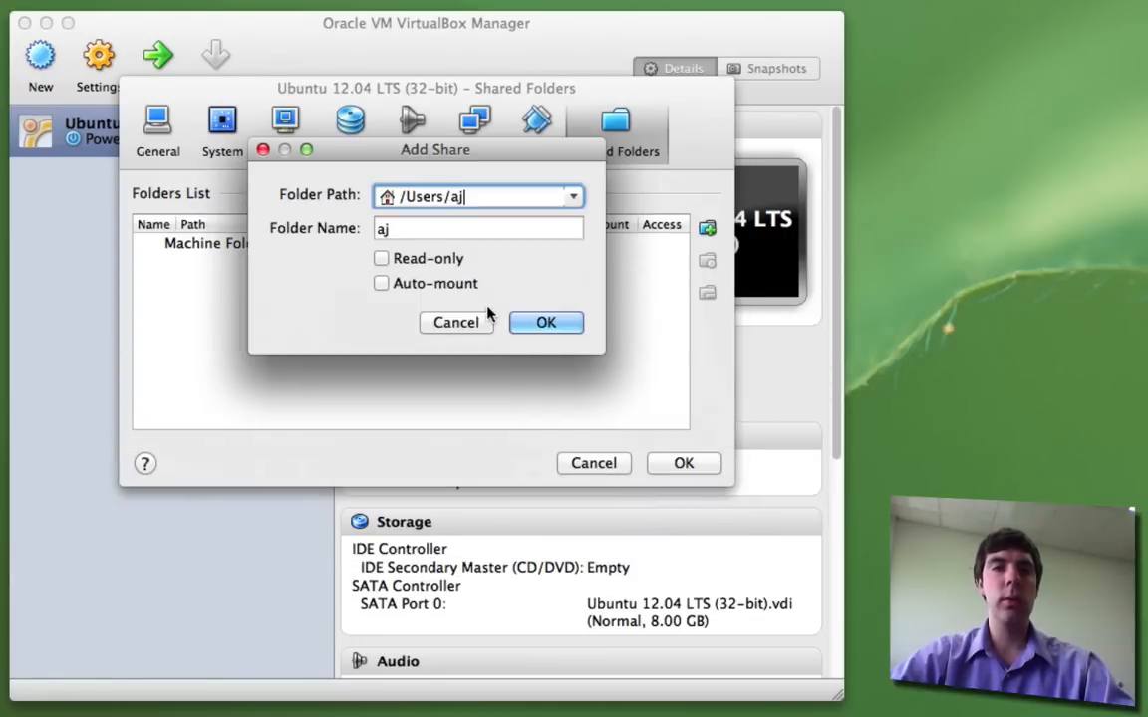
left_click(384, 284)
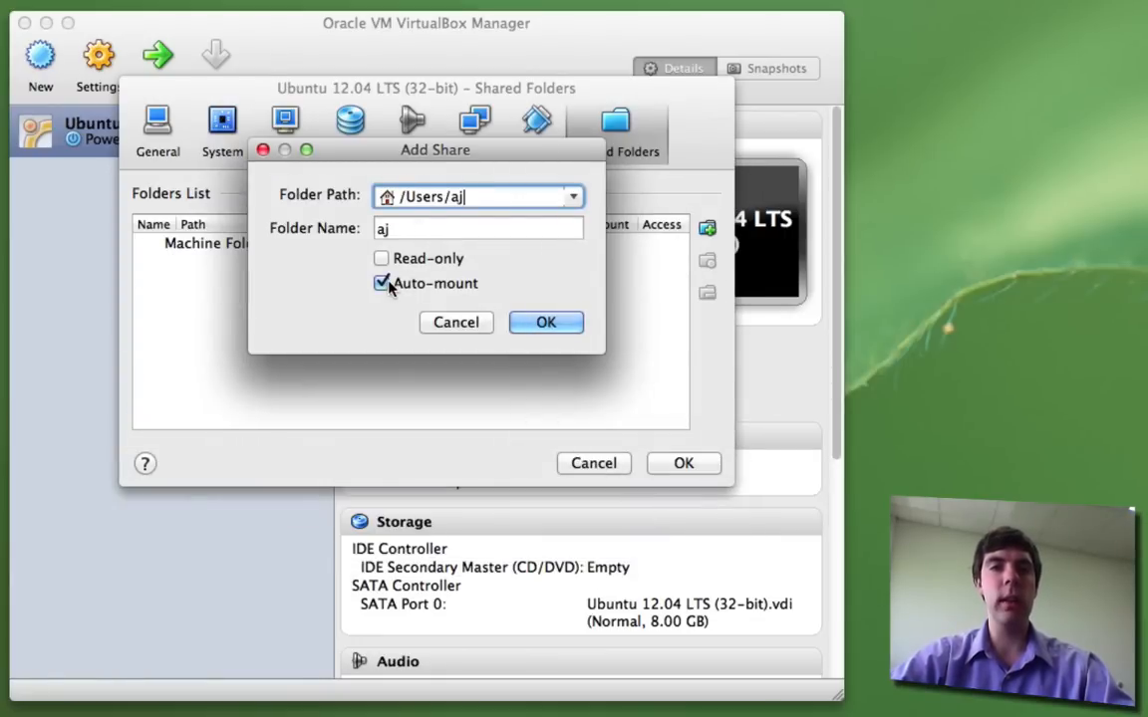
left_click(556, 319)
left_click(702, 463)
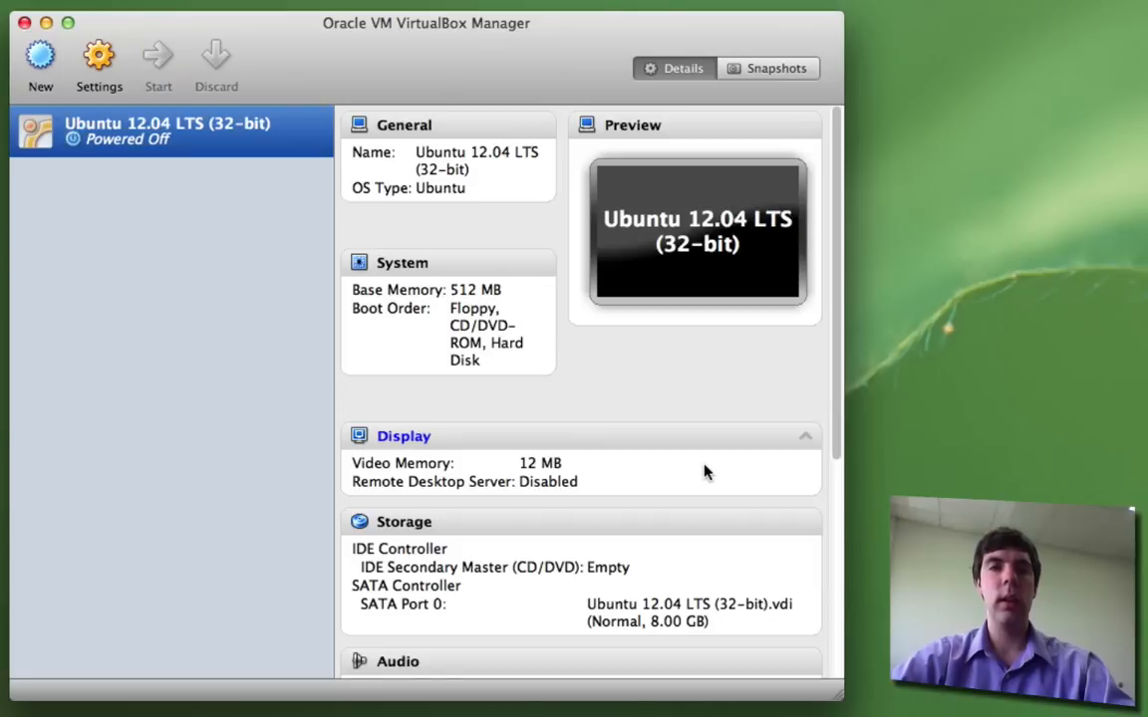
Start the Ubuntu virtual machine, dismiss the keyboard capture notice and pass the First Run Wizard's welcome page.
double_click(162, 136)
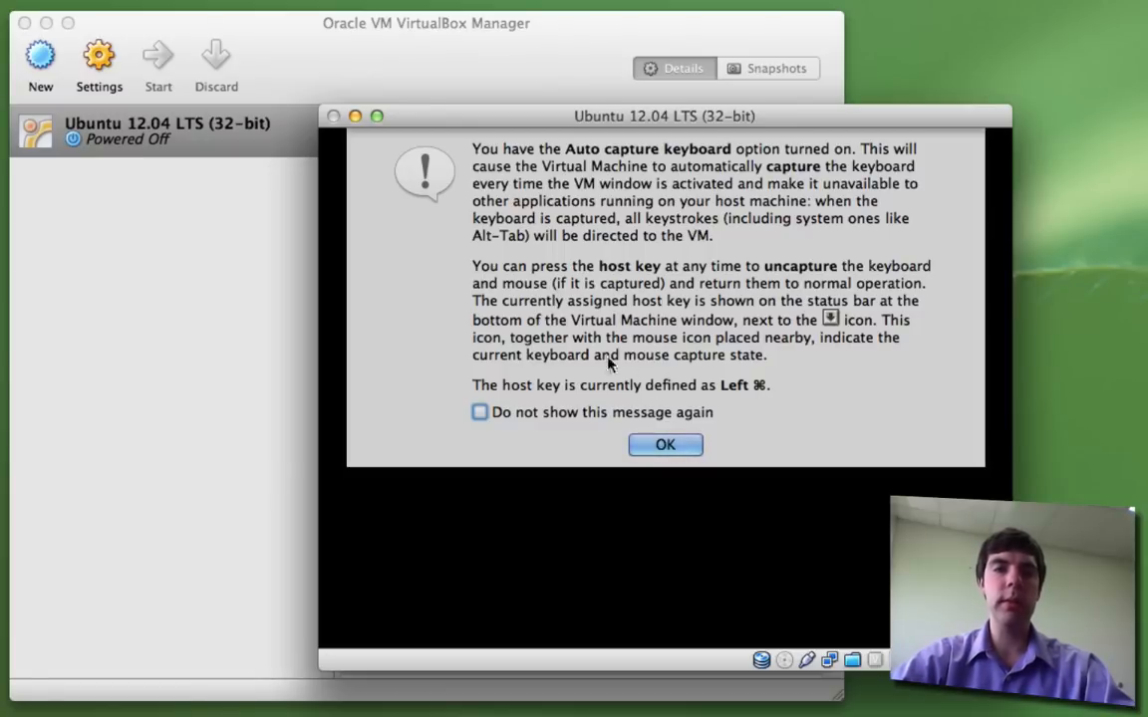
left_click(660, 445)
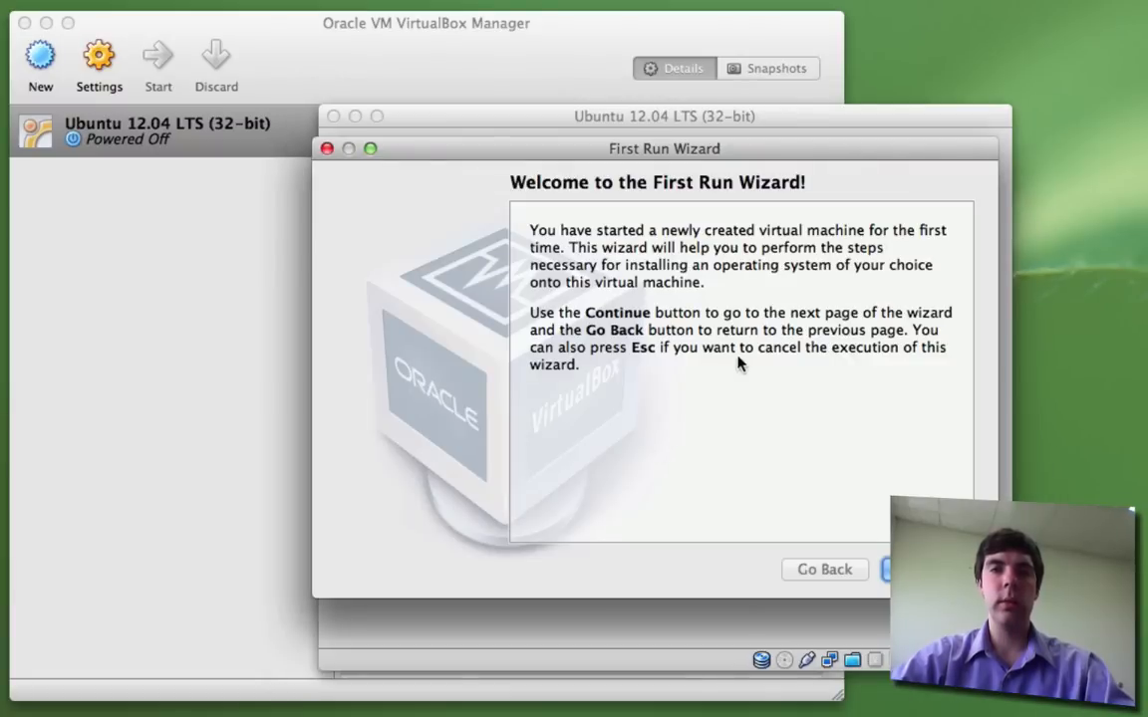
left_click(927, 570)
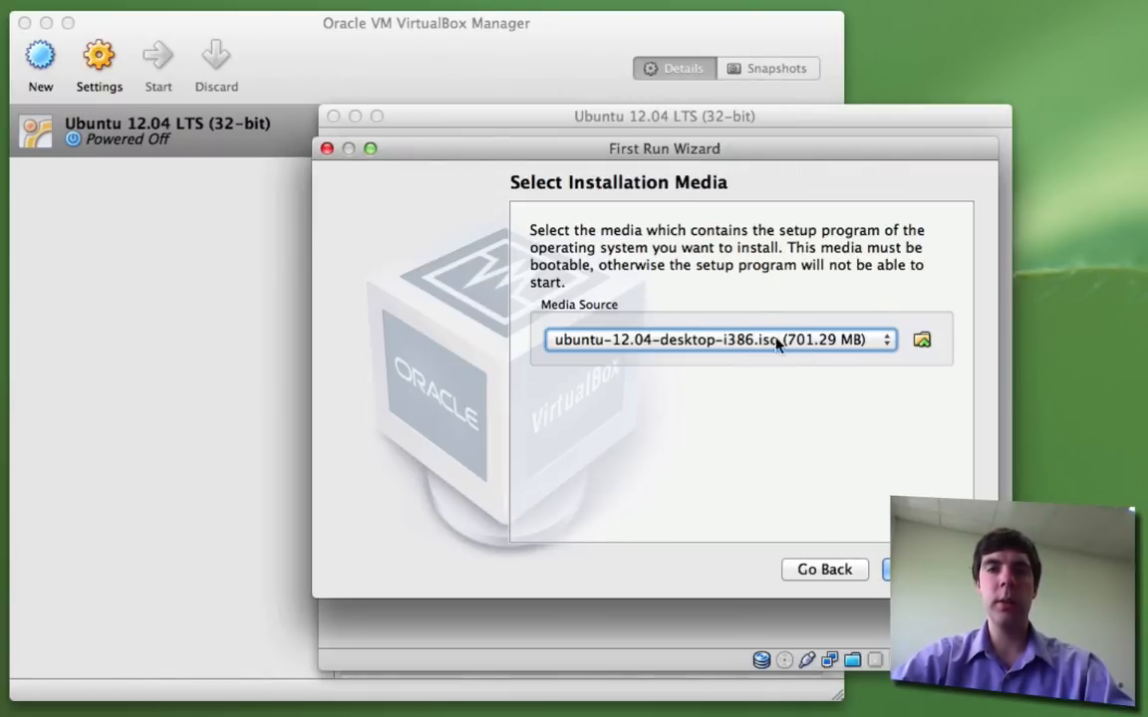
Choose ubuntu-12.04-desktop-i386.iso from Downloads as the installation media and boot the virtual machine from it, dismissing any notices.
left_click(922, 340)
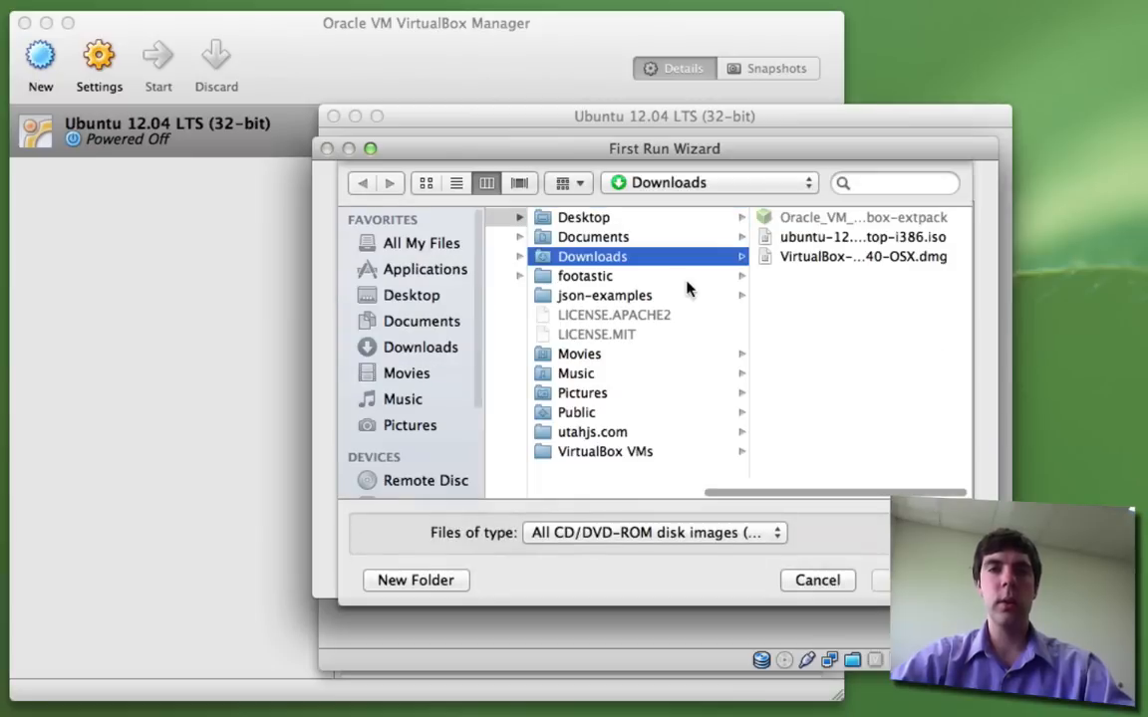
left_click(837, 239)
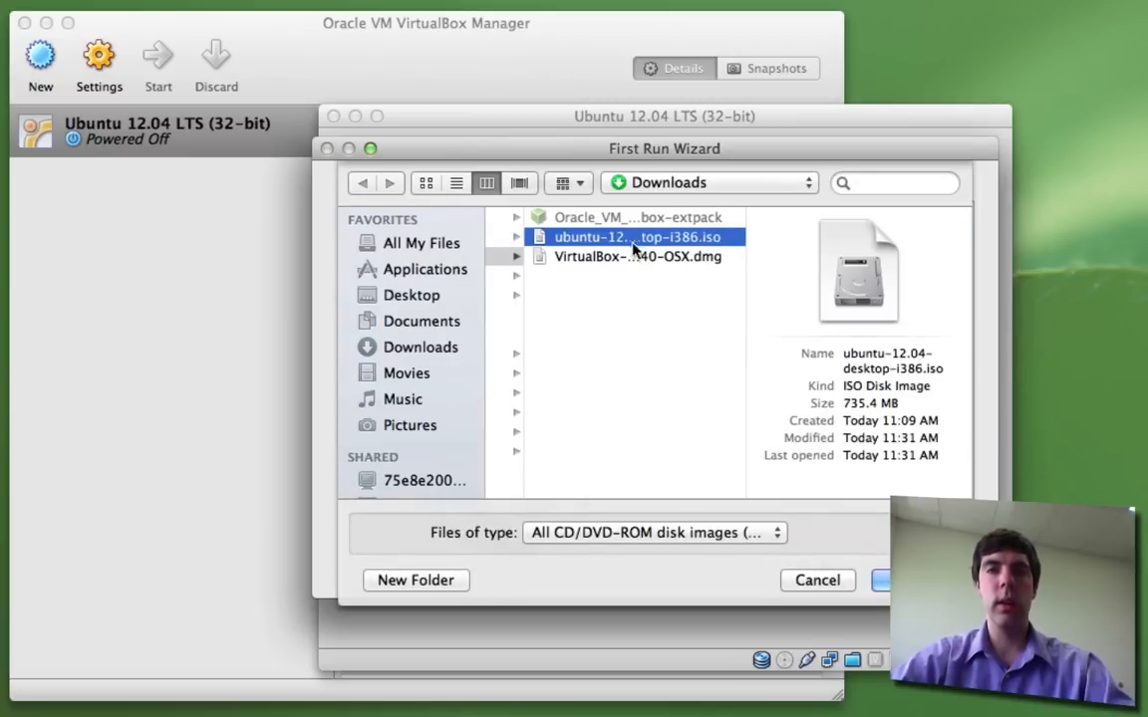
left_click(881, 579)
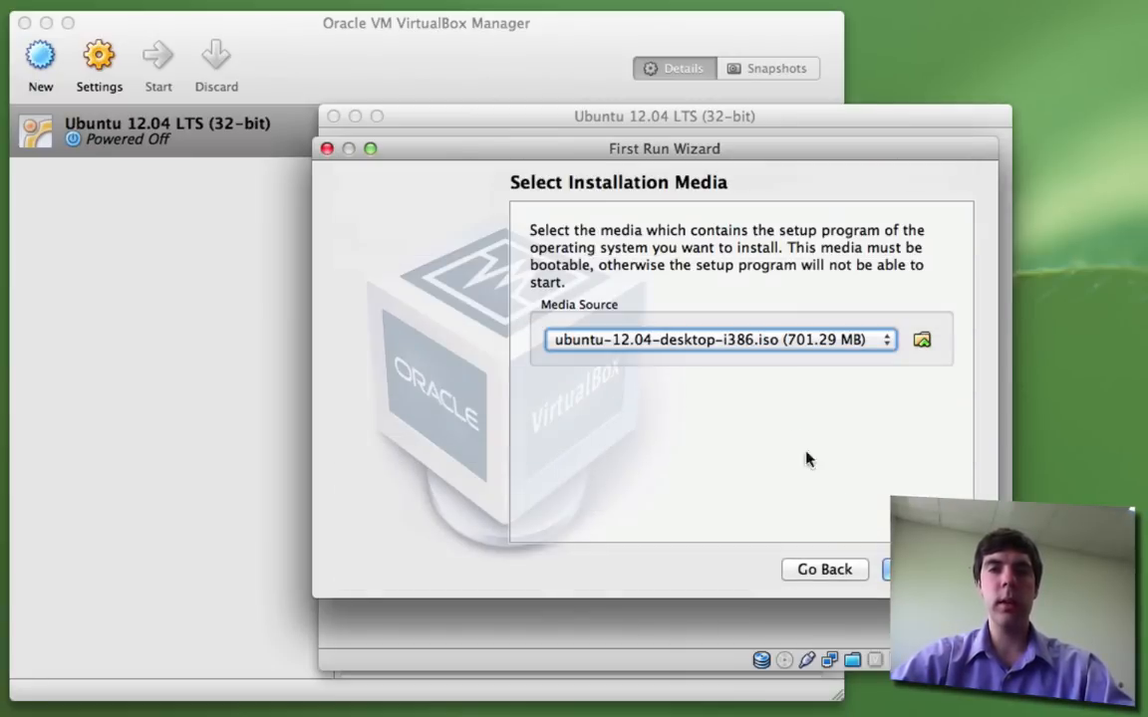
left_click(927, 570)
left_click(927, 570)
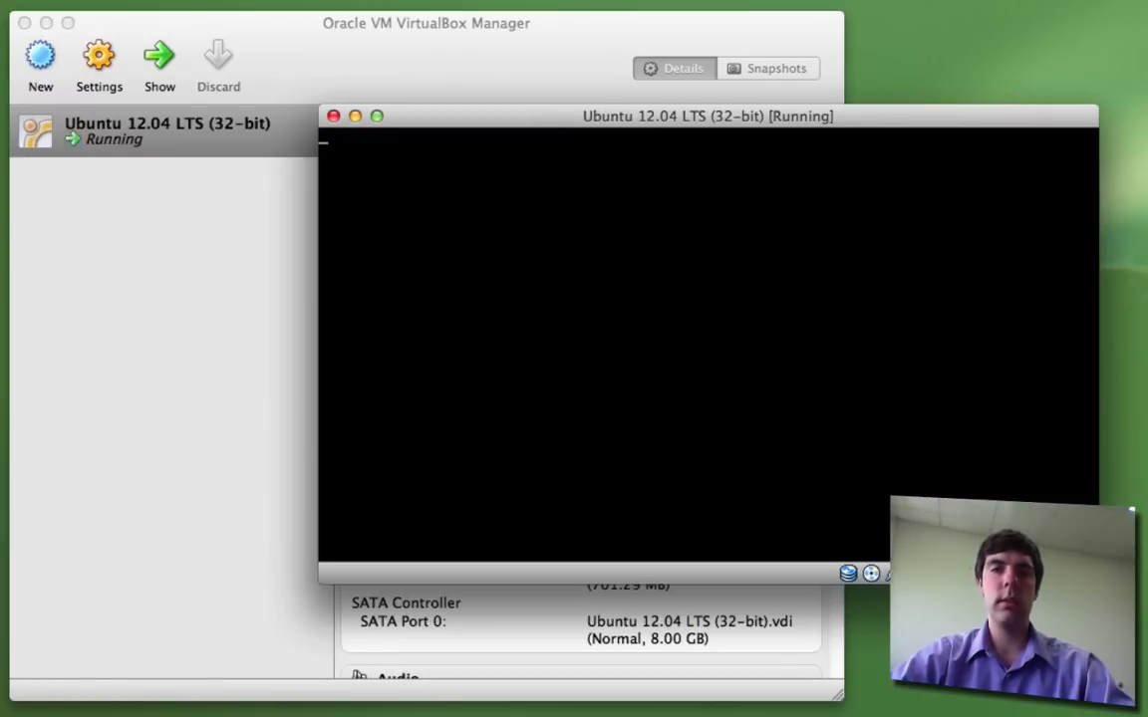
left_click(709, 444)
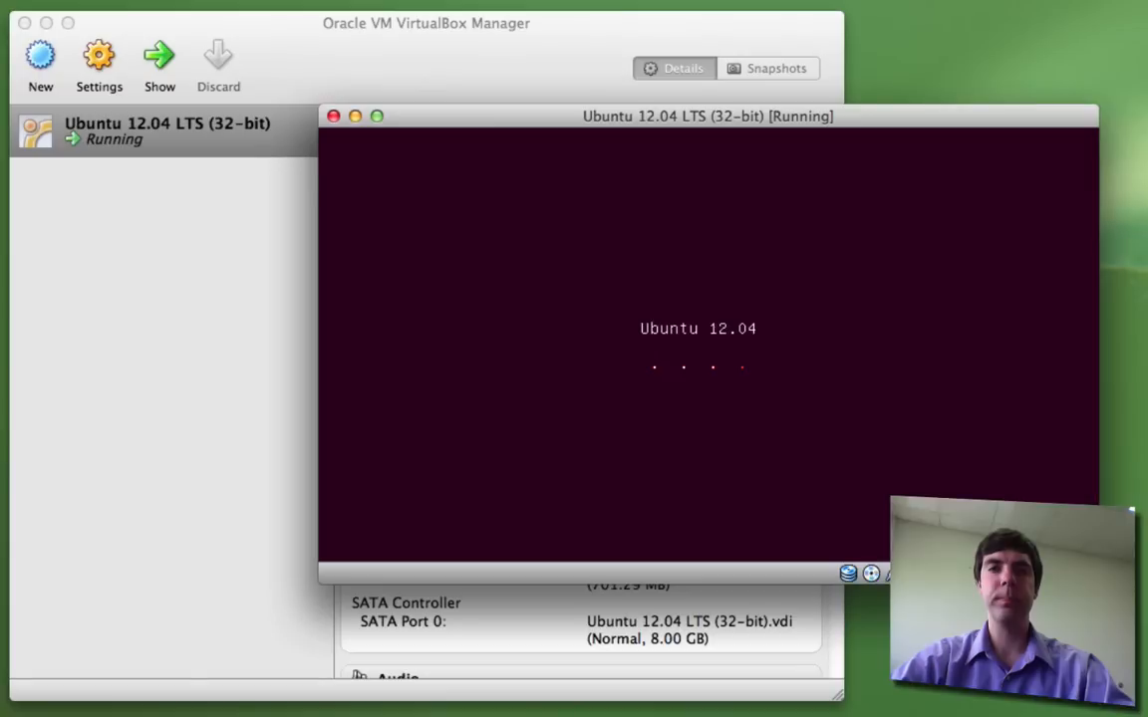
left_click(709, 443)
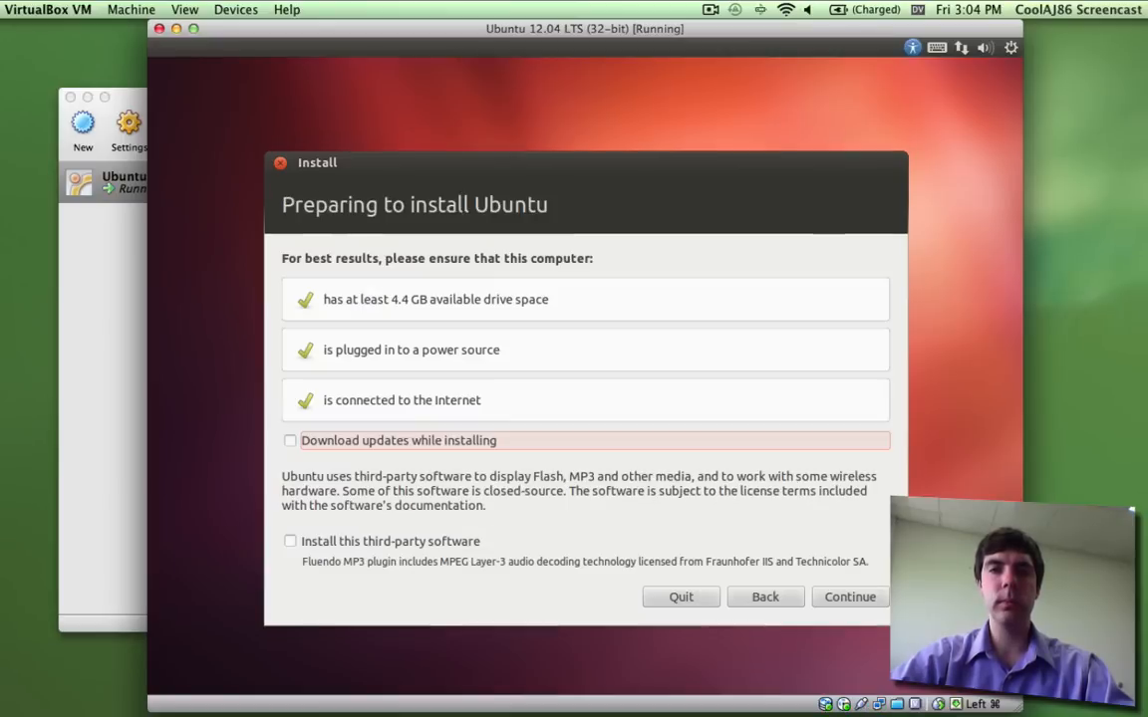
Start the Ubuntu installation with updates downloaded while installing, third-party software included, and the "Erase disk and install Ubuntu" type.
left_click(498, 441)
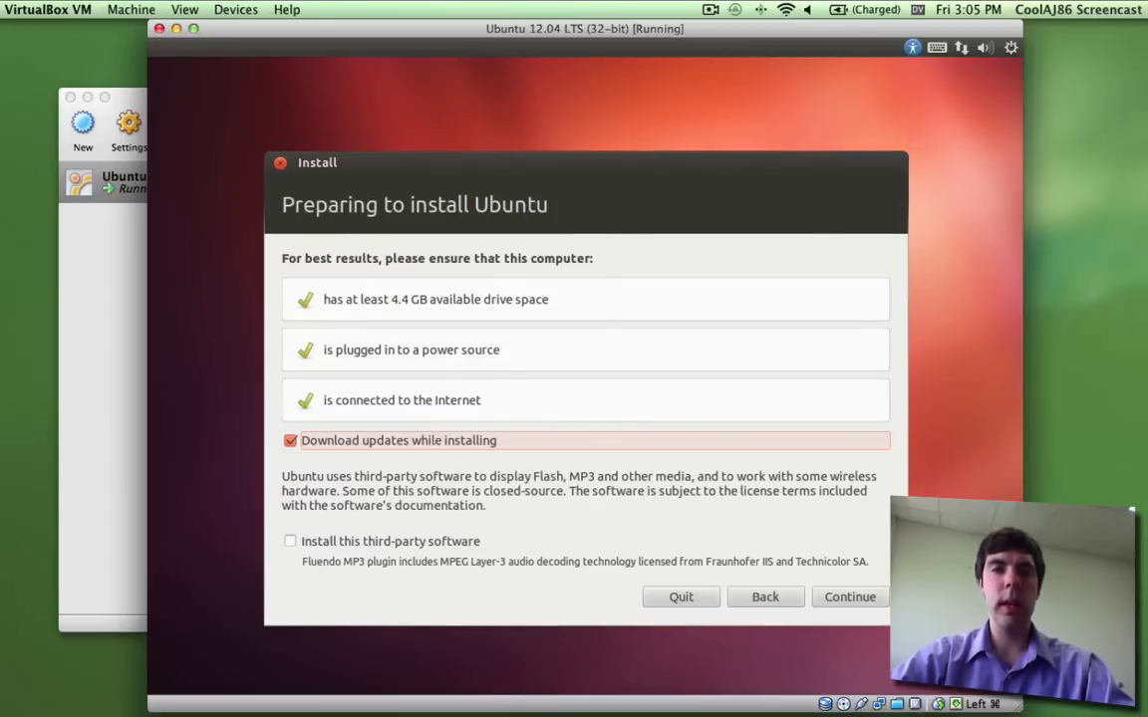
left_click(328, 547)
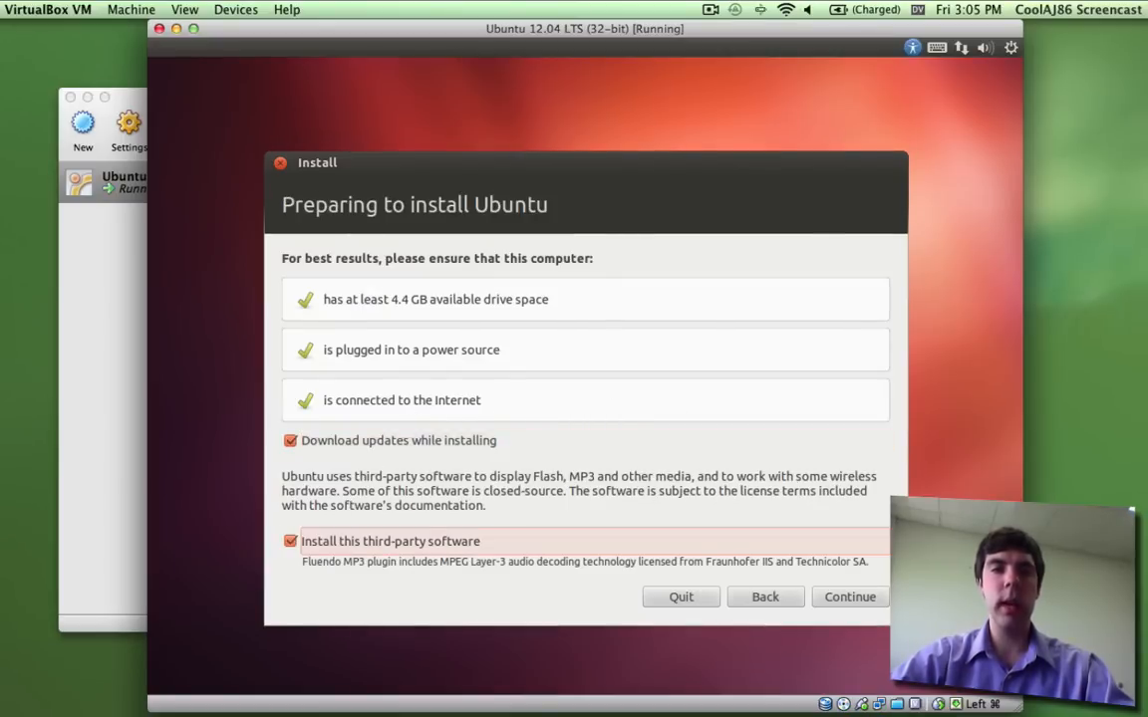
left_click(853, 600)
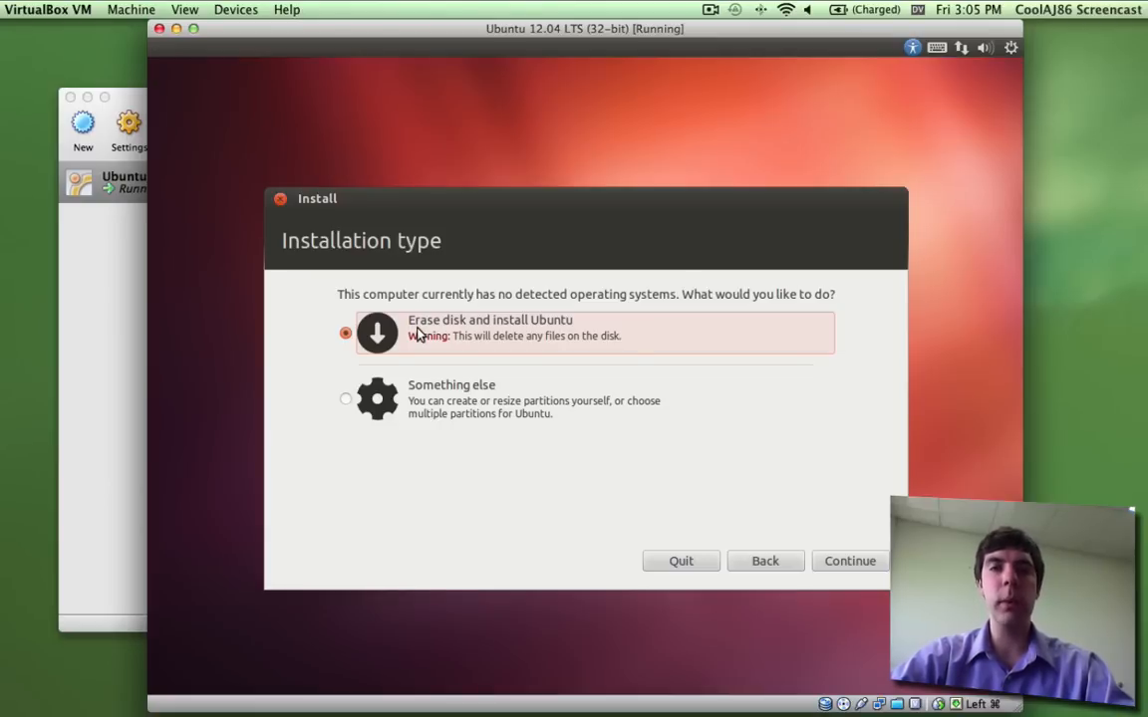
left_click(833, 564)
left_click(831, 562)
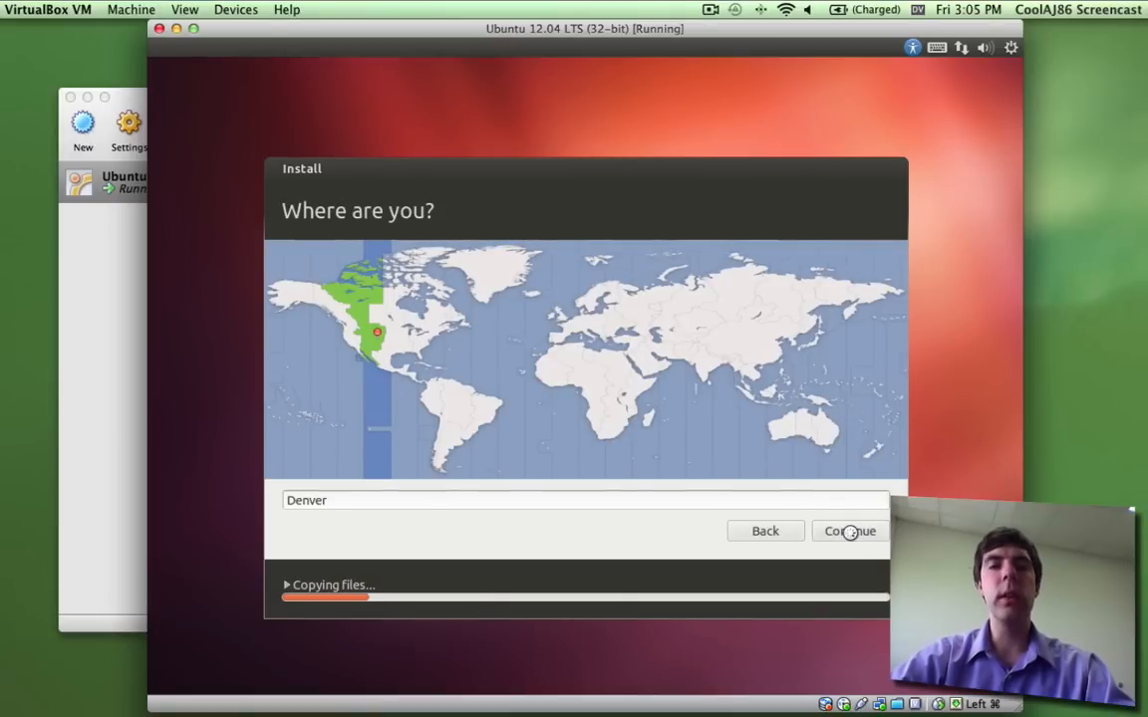
Accept the Denver time zone and English (US) keyboard, then submit the account details with the full name, computer name vm-buntu and a username.
left_click(850, 531)
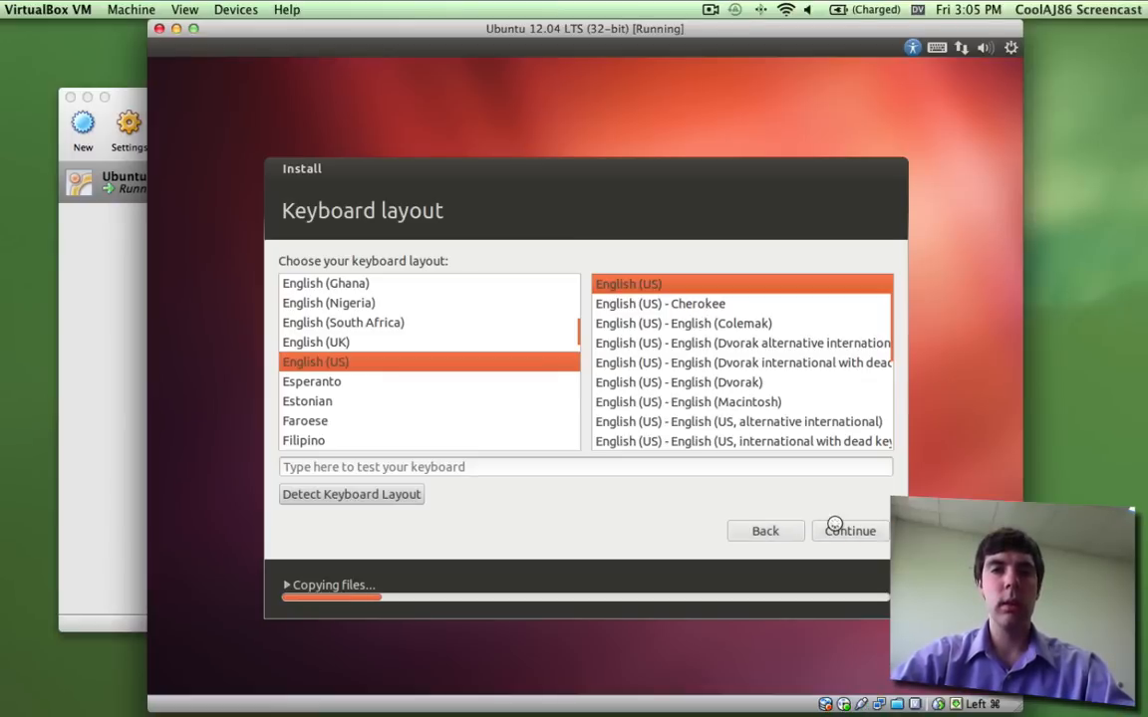
type("AC")
key("BackSpace")
type("J ONeal")
key("Tab")
type("vm-buntu")
key("Tab")
type("coolaj86")
key("Tab")
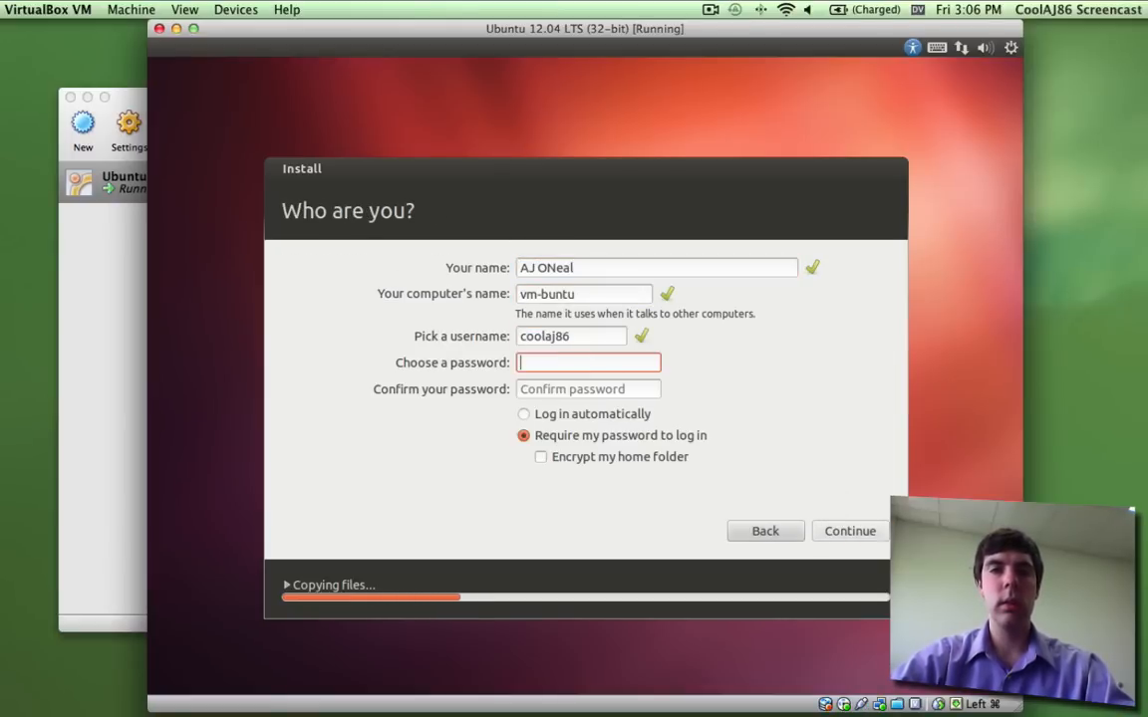
left_click(843, 530)
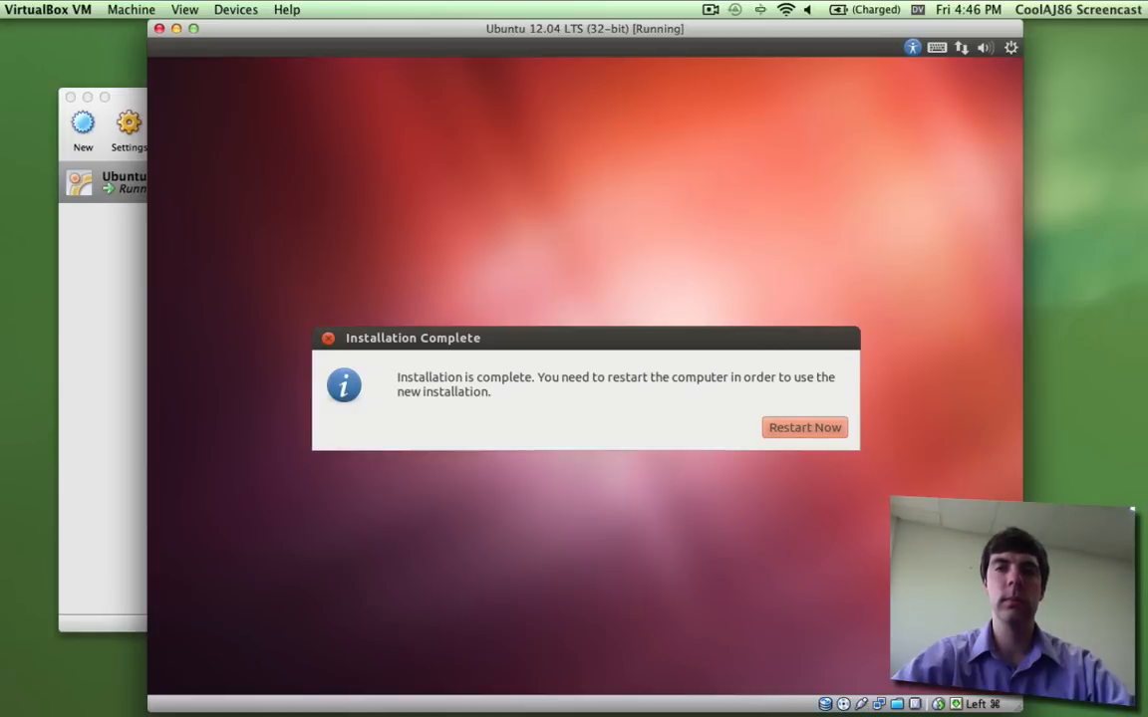
Restart the virtual machine into the new Ubuntu installation and dismiss the mouse pointer integration notice.
left_click(792, 427)
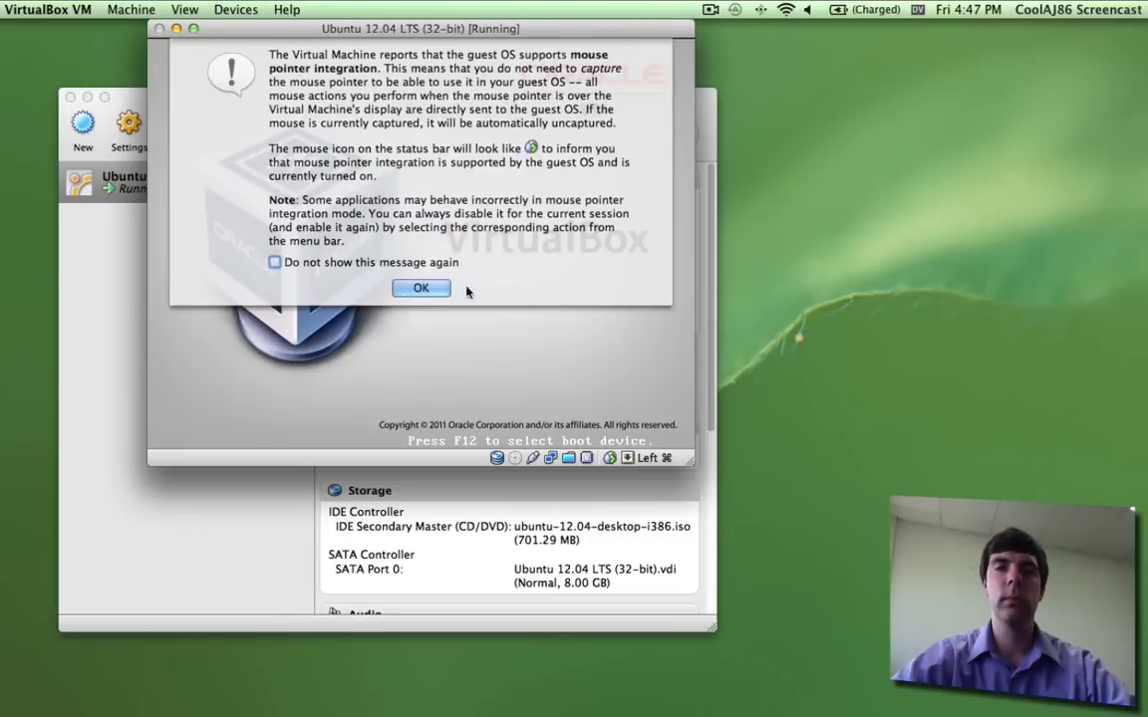
left_click(418, 288)
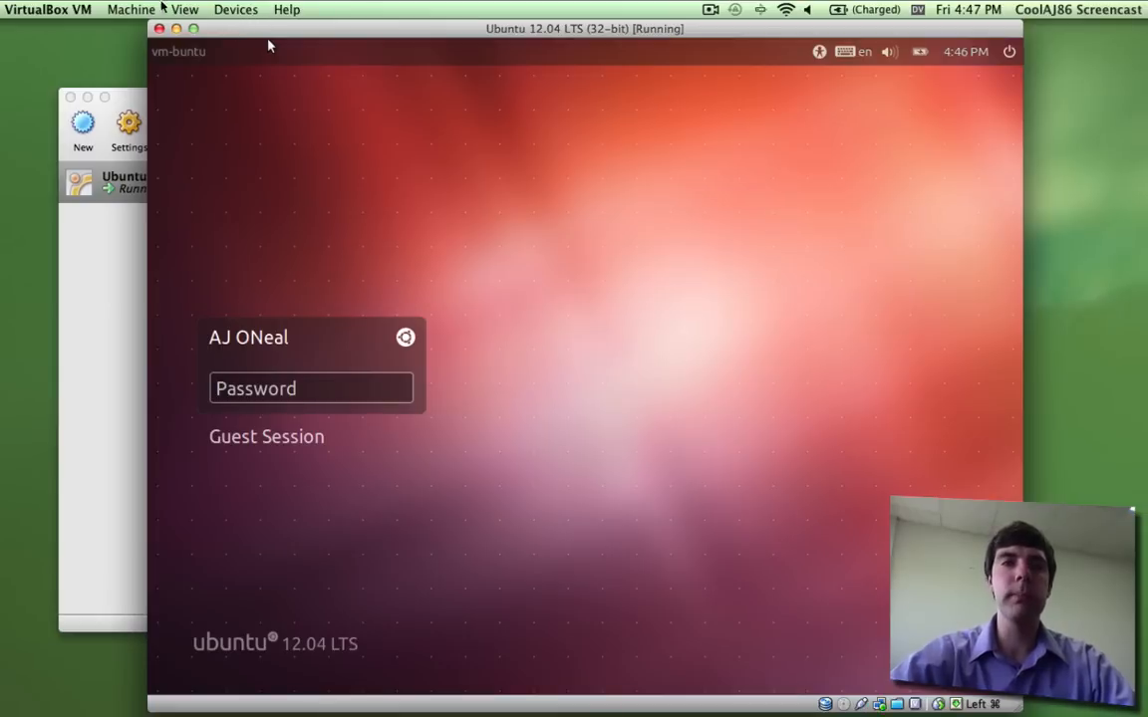
Take a snapshot named "Fresh Install" with the description lines "* Installed Ubuntu", "* Included Updates" and "* Included 3rd Party Software".
left_click(148, 10)
left_click(141, 46)
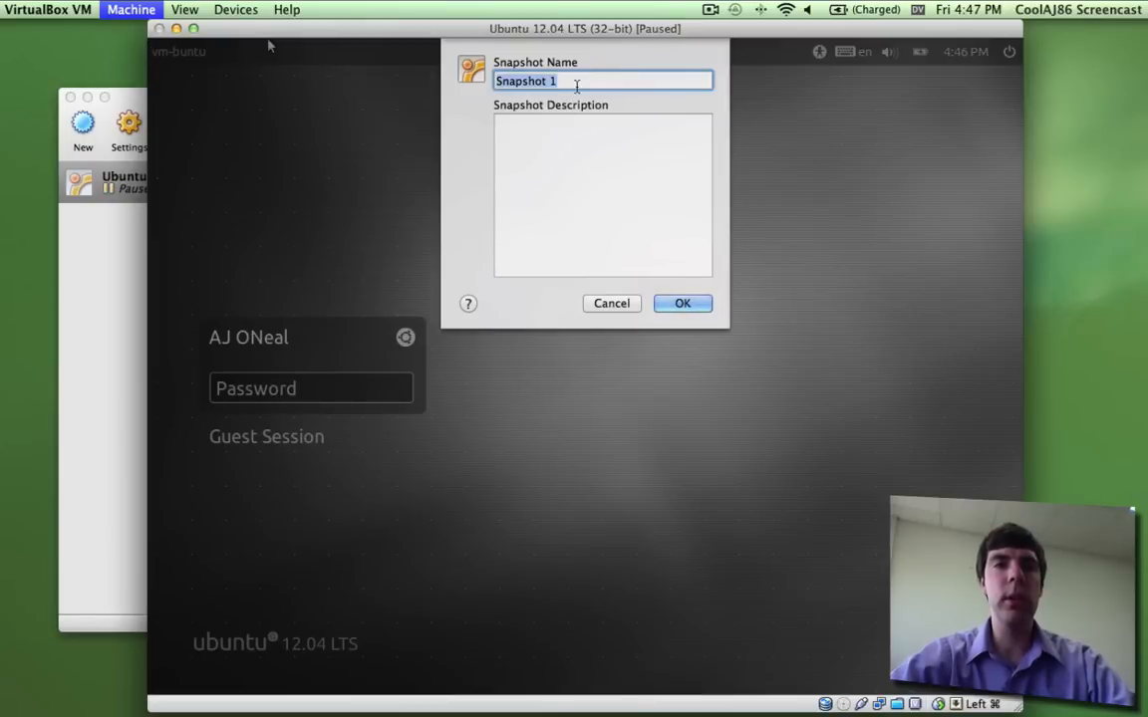
type("Fresh Install")
left_click(584, 146)
type("* Installed")
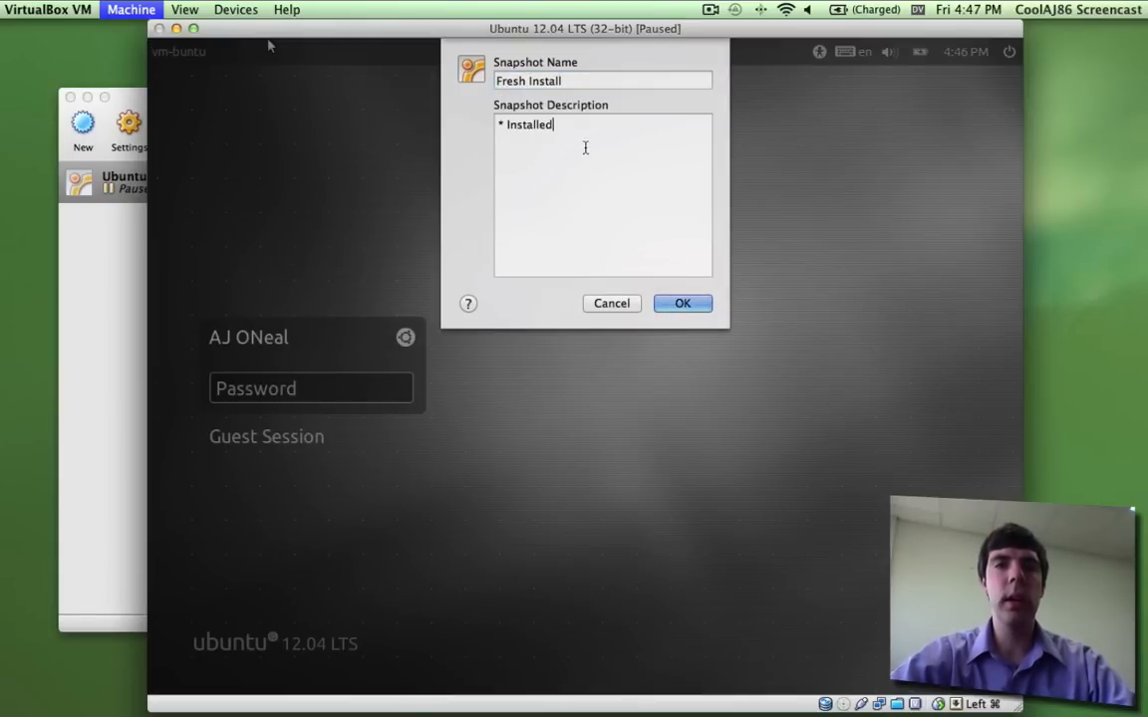
type(" Ubuntu")
key("Return")
type("* Included U")
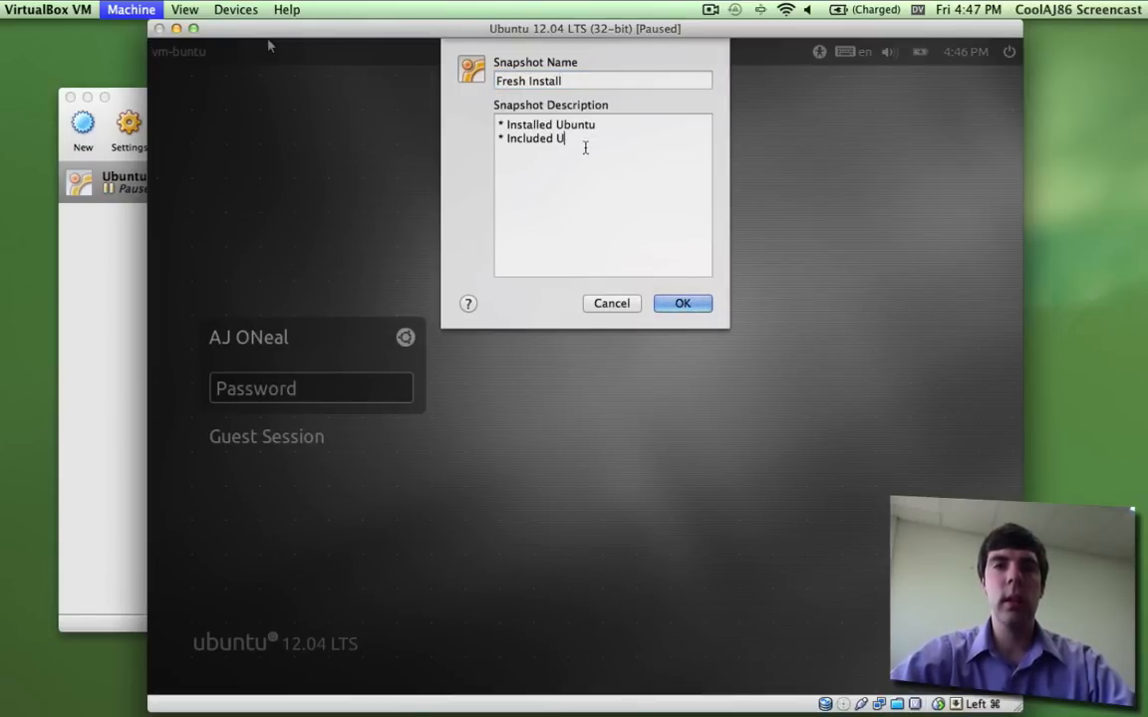
type("pdates")
key("Return")
type("* Included 3rd Pa")
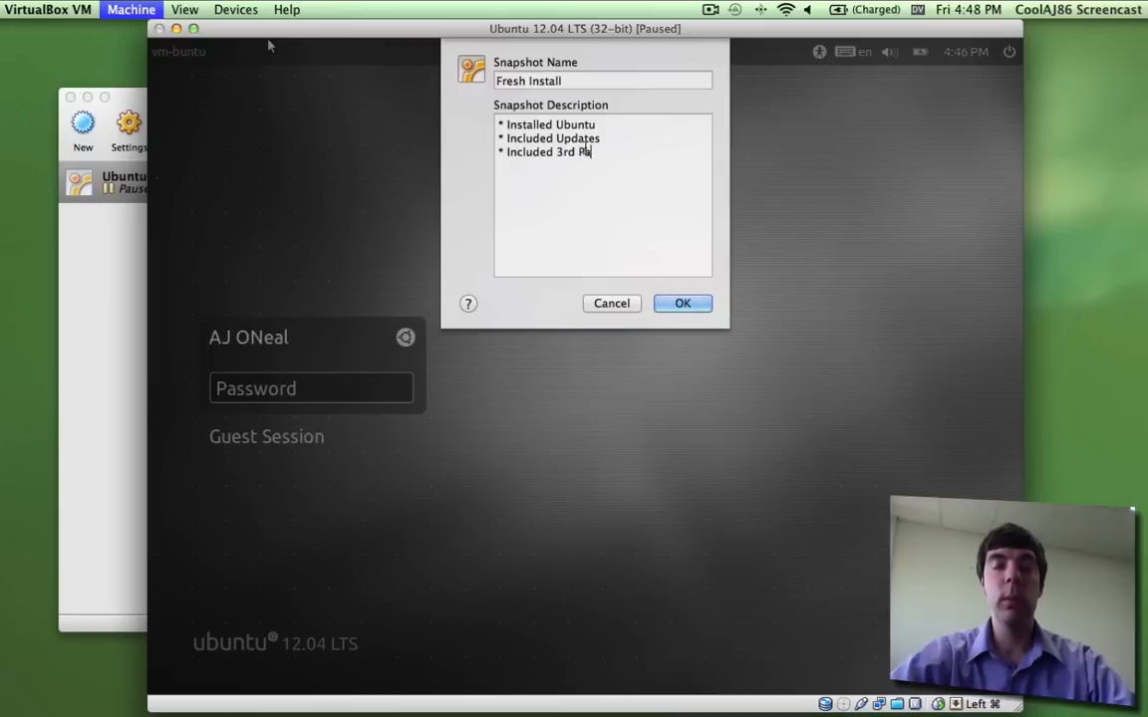
type("rty Software")
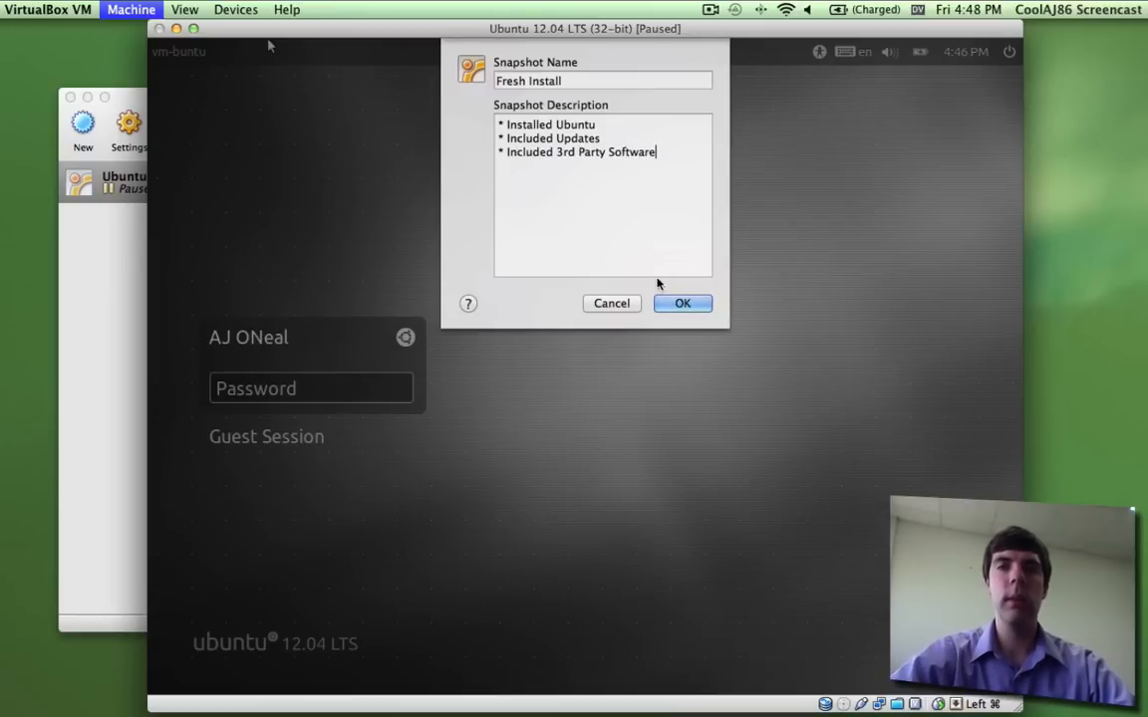
left_click(678, 303)
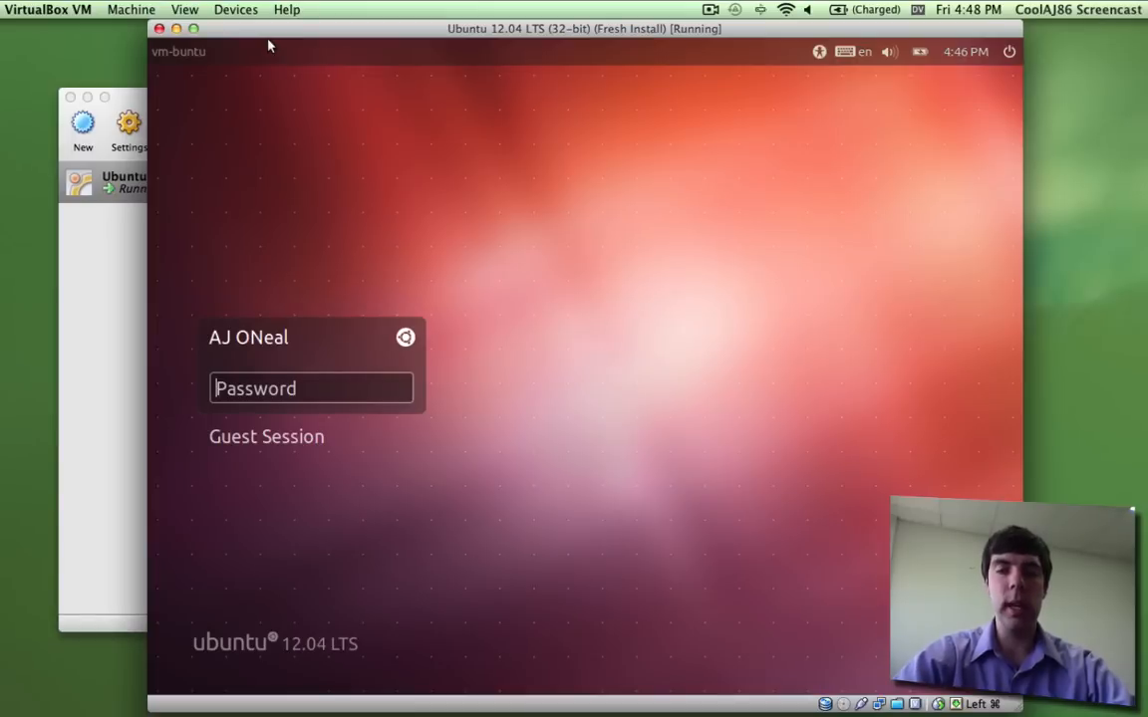
Log in to the Ubuntu desktop with the account password.
type("***")
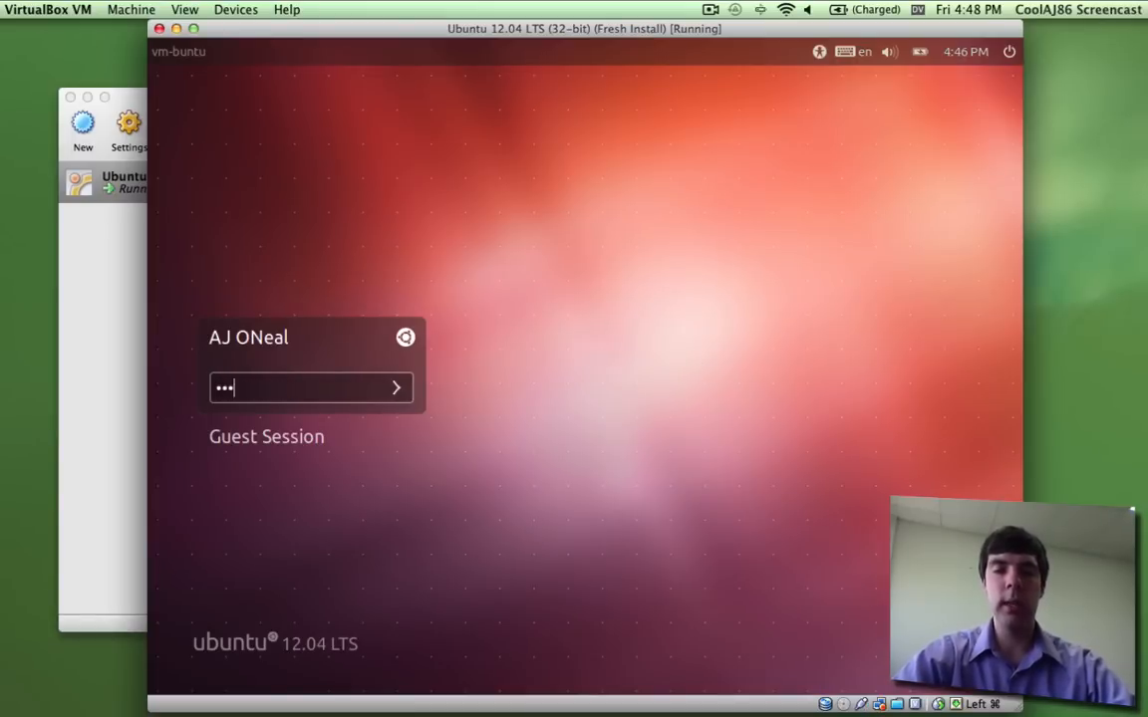
type("***********")
key("Return")
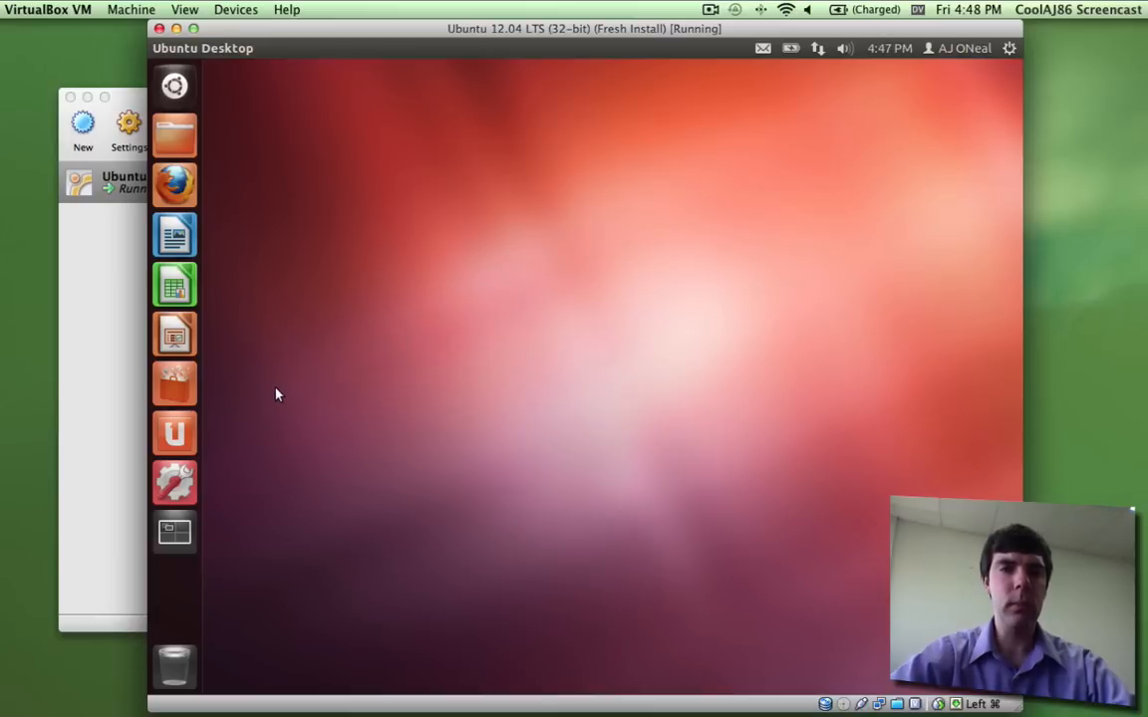
Search Ubuntu's applications for "termin" and open Terminal.
left_click(173, 85)
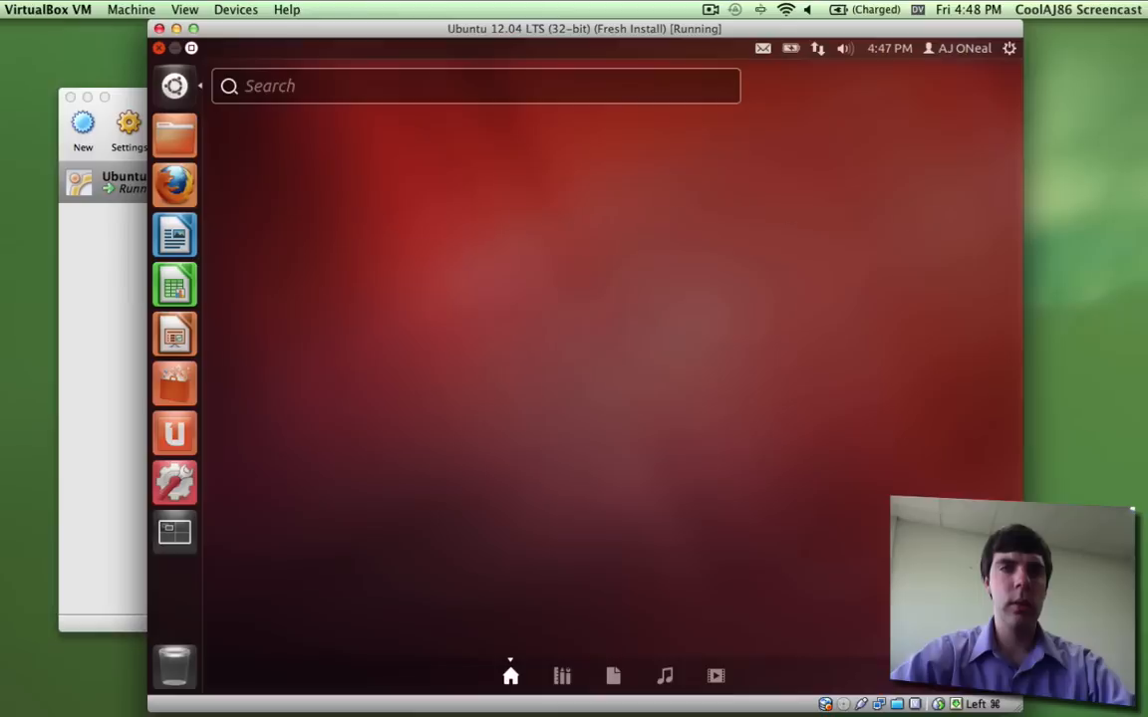
type("t")
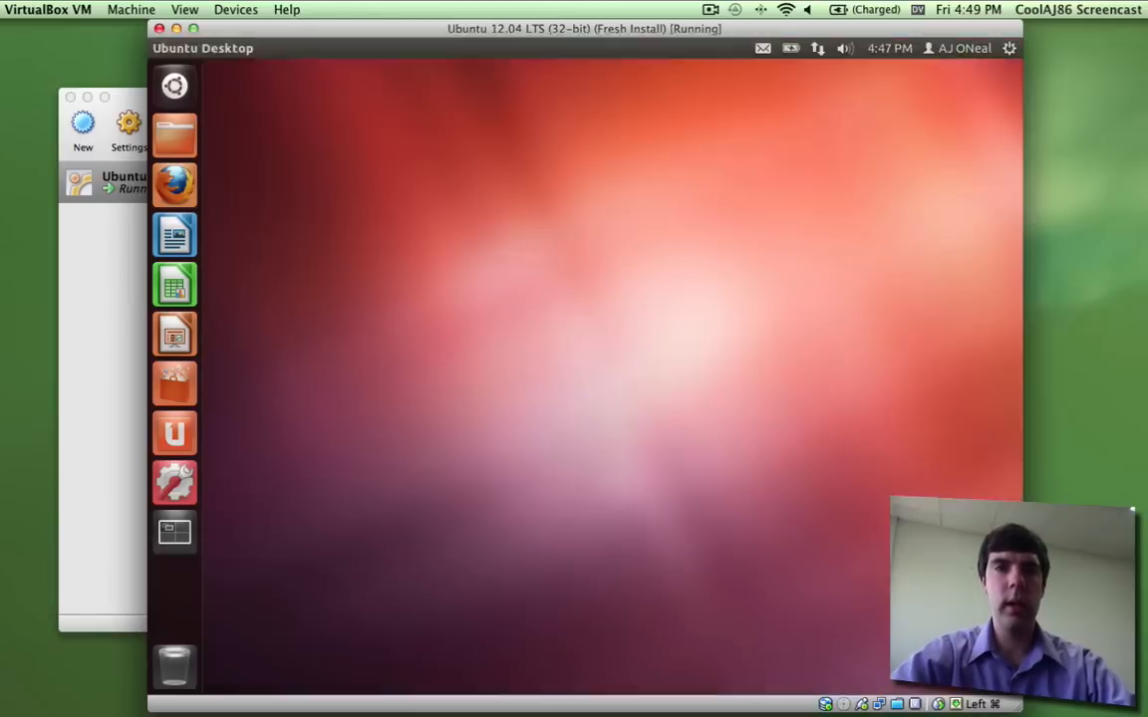
key("super")
type("termin")
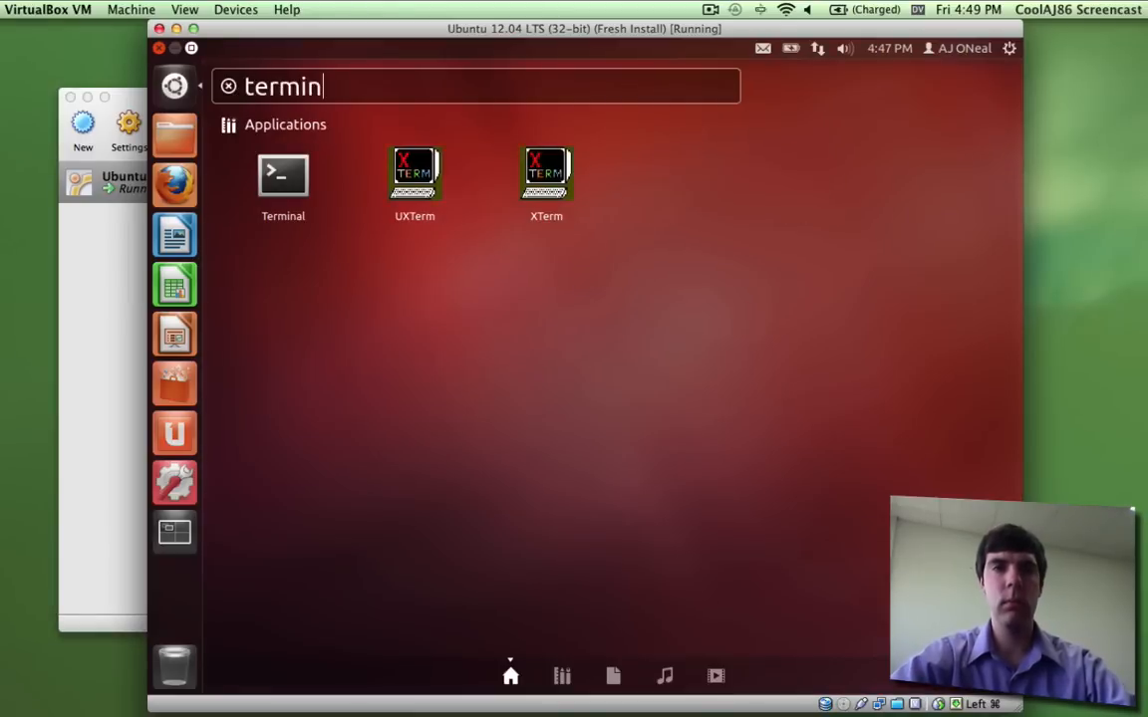
left_click(279, 181)
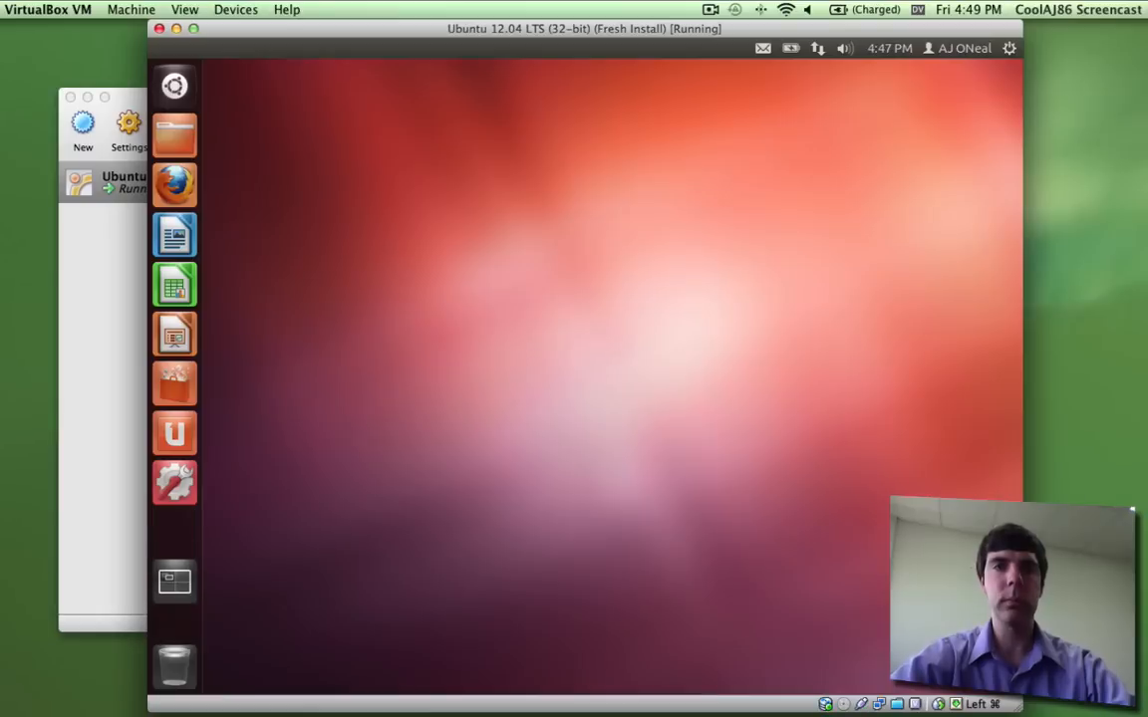
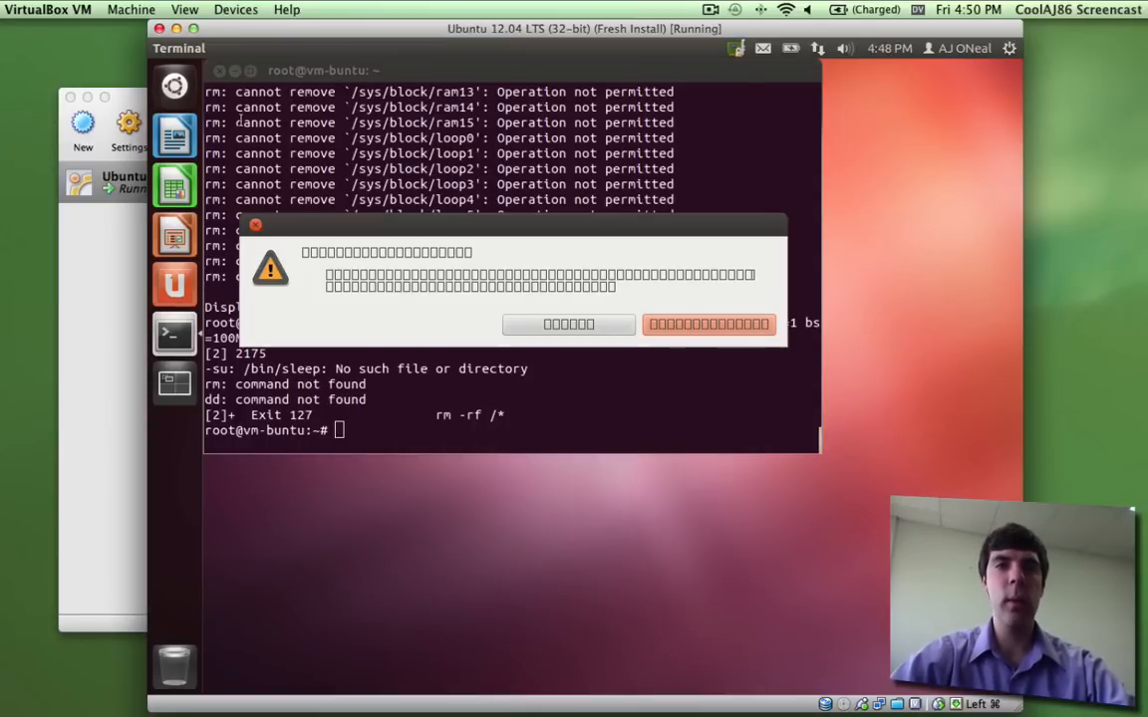
Power off the damaged virtual machine and restore its current snapshot "Fresh Install".
left_click(159, 29)
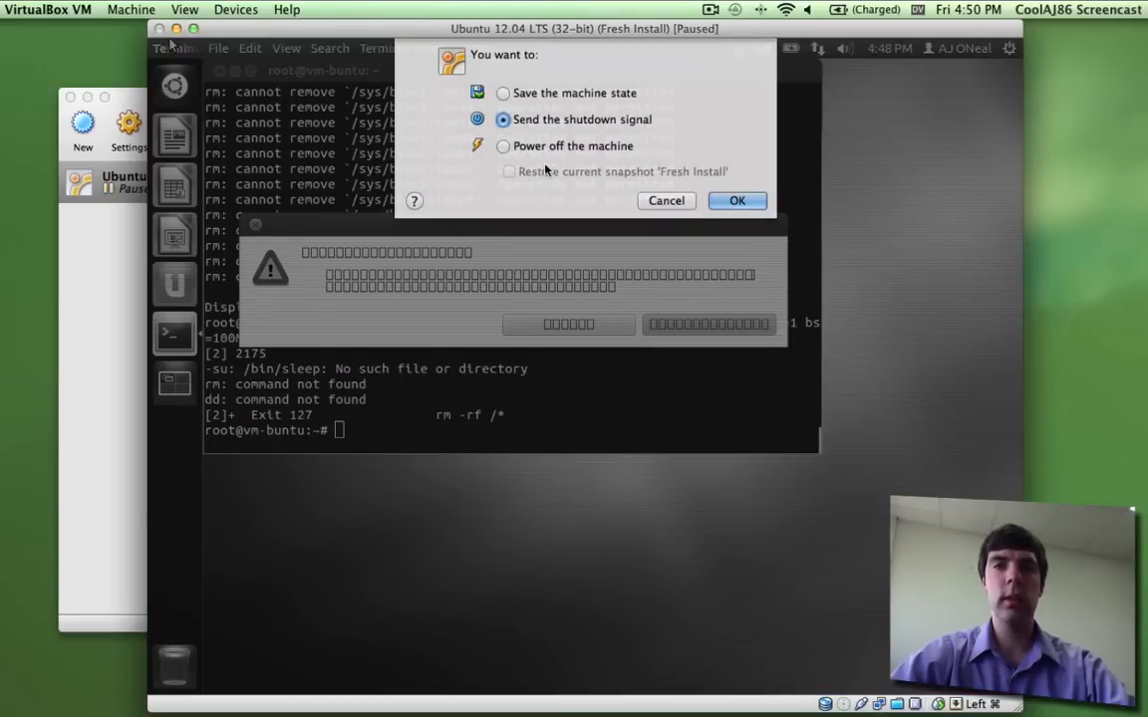
left_click(513, 146)
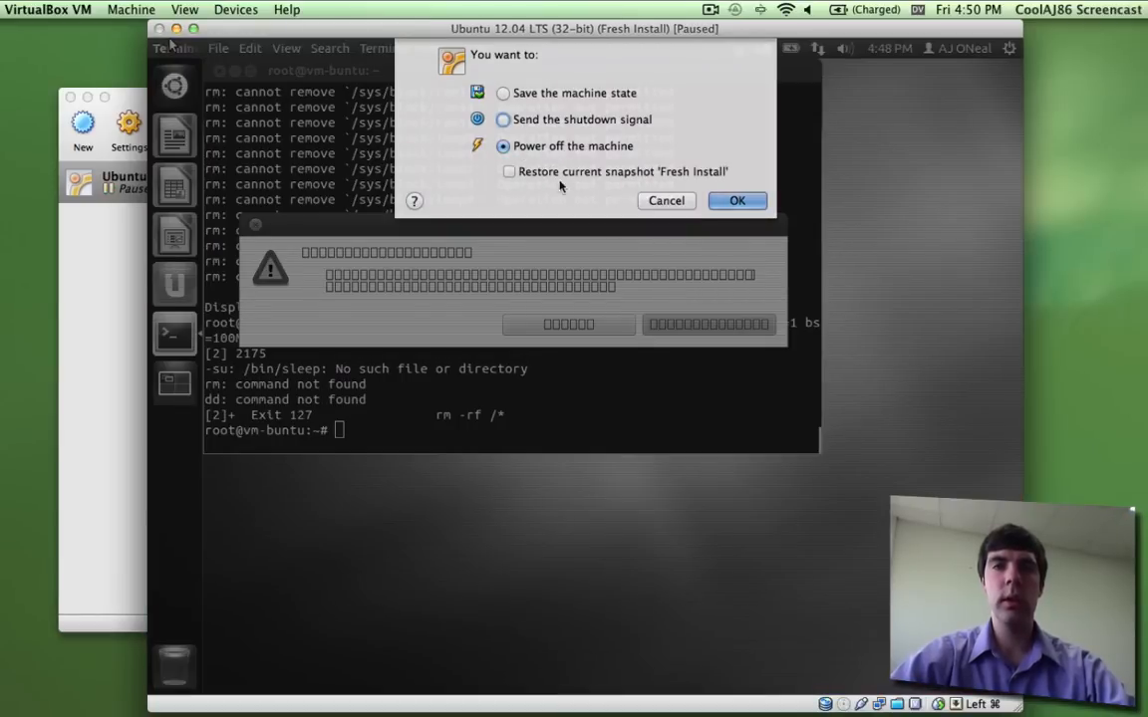
left_click(509, 172)
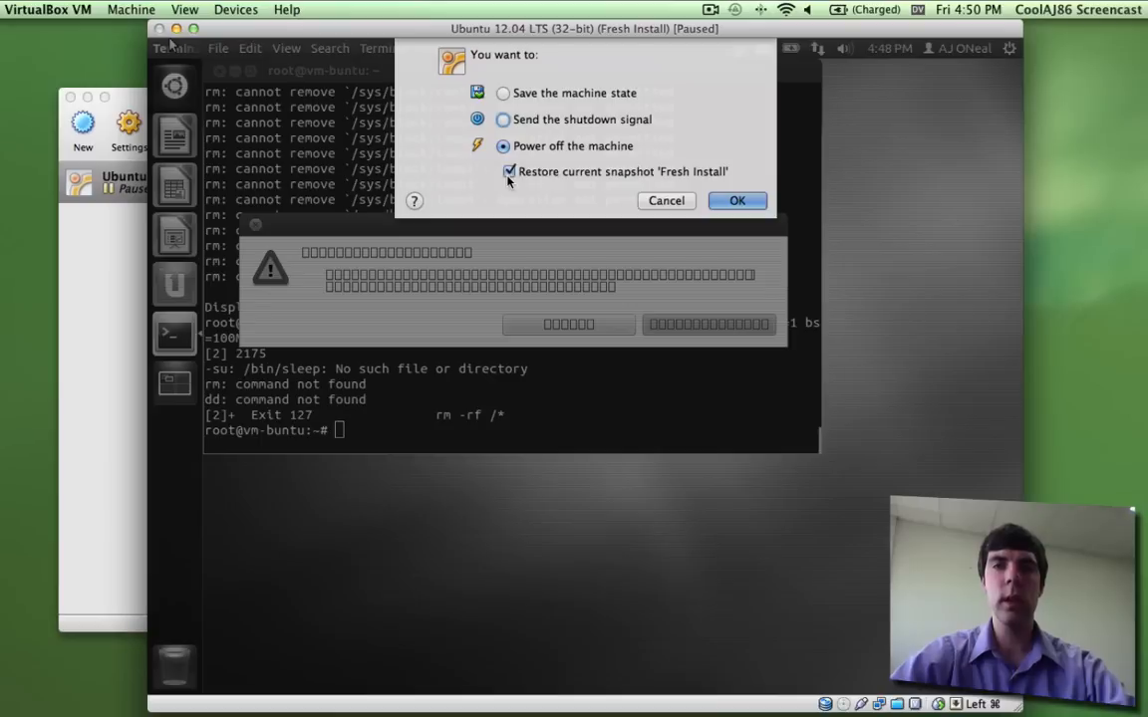
left_click(738, 201)
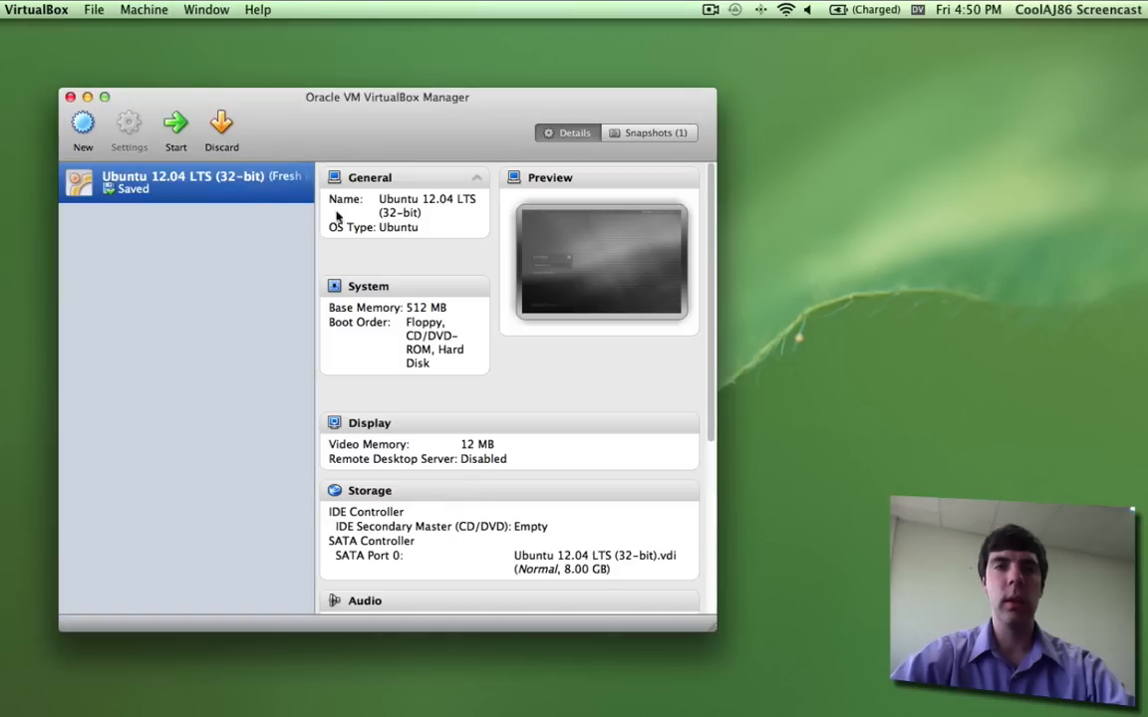
Start the restored Ubuntu virtual machine and dismiss the keyboard capture notice, choosing not to show it again.
double_click(210, 192)
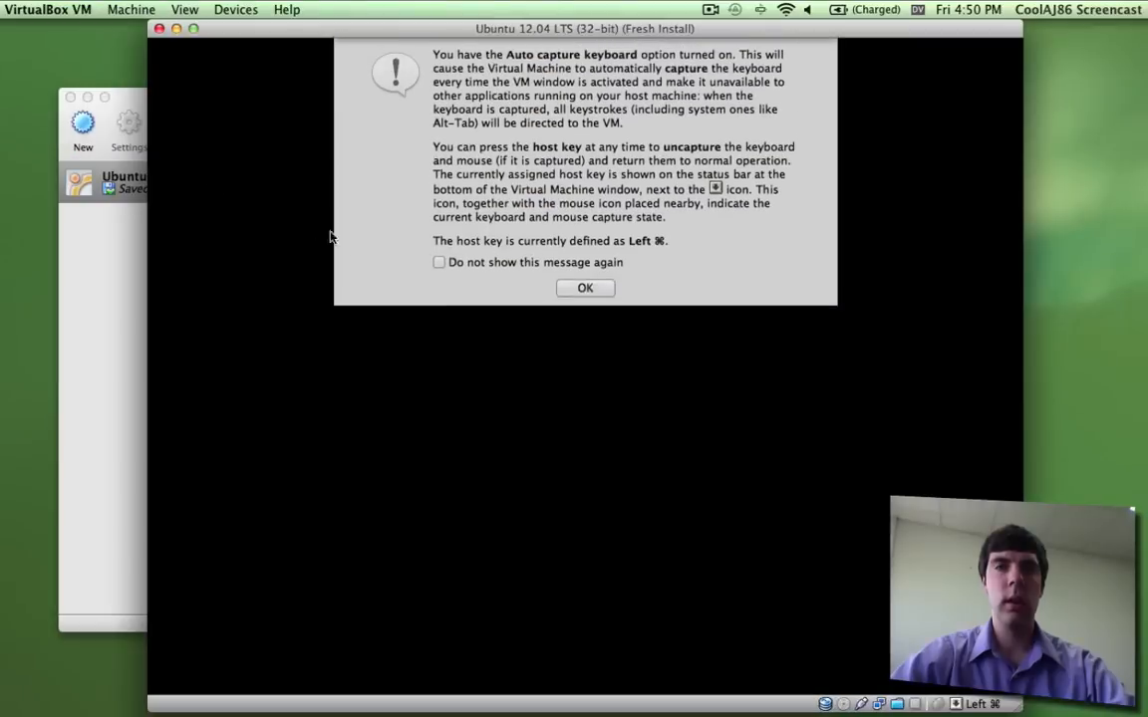
left_click(440, 262)
left_click(585, 288)
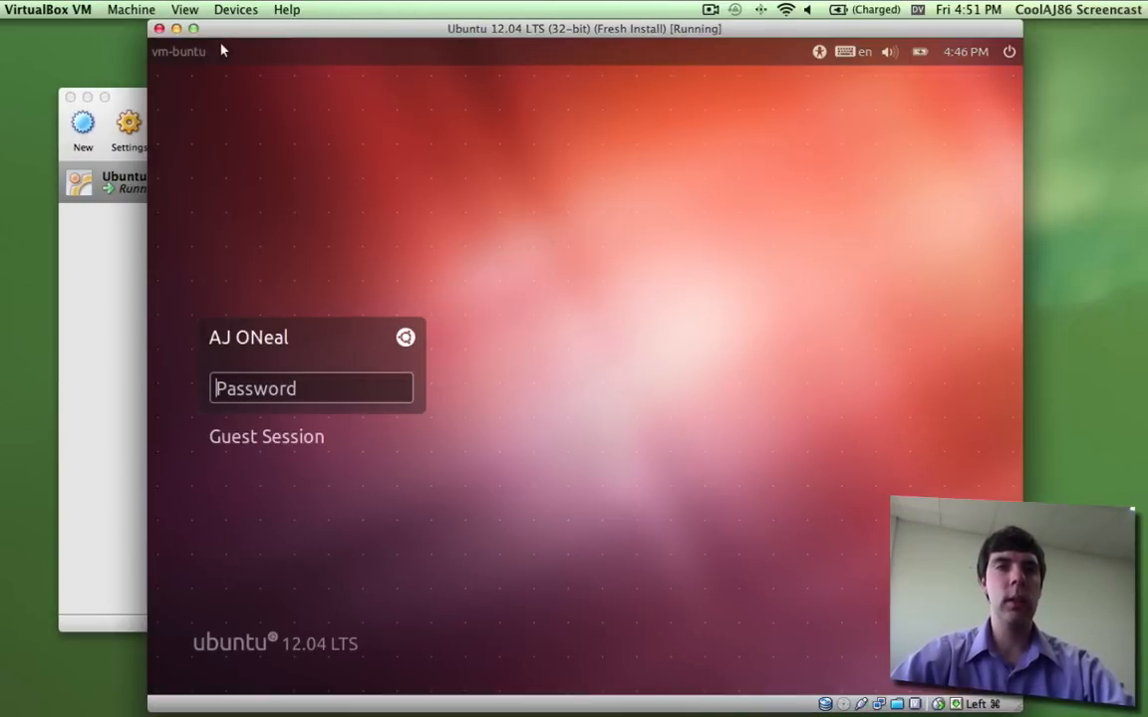
Bring up the VirtualBox Manager and show the Ubuntu virtual machine's list of snapshots.
left_click(120, 240)
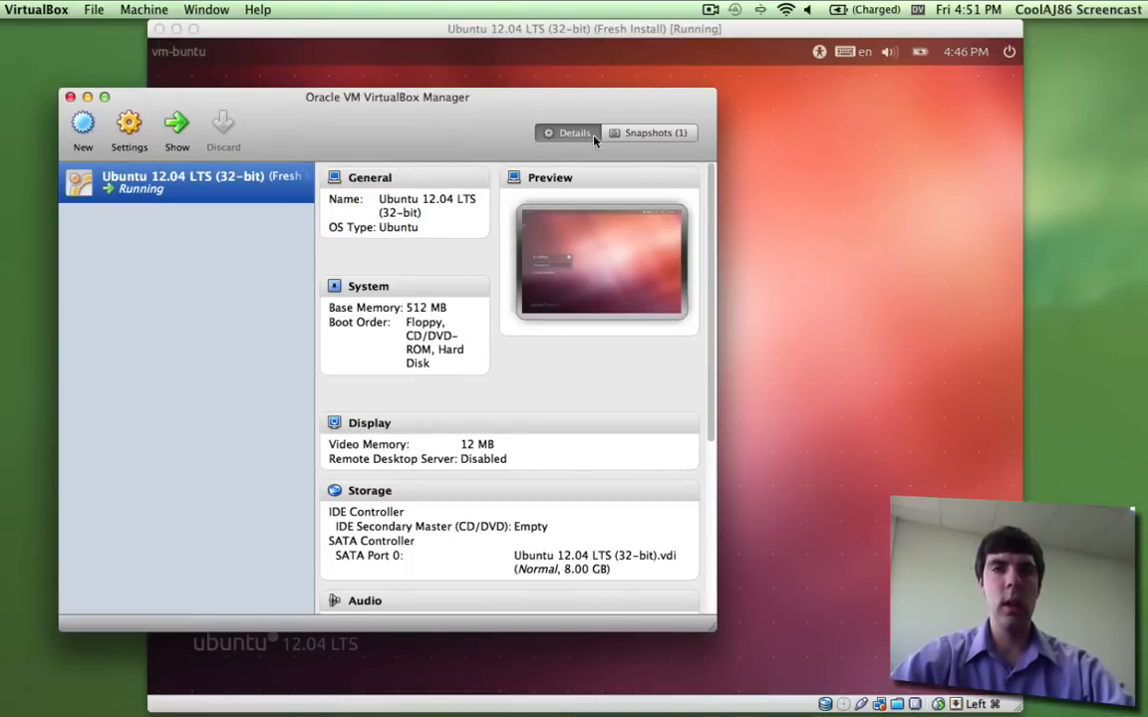
left_click(634, 134)
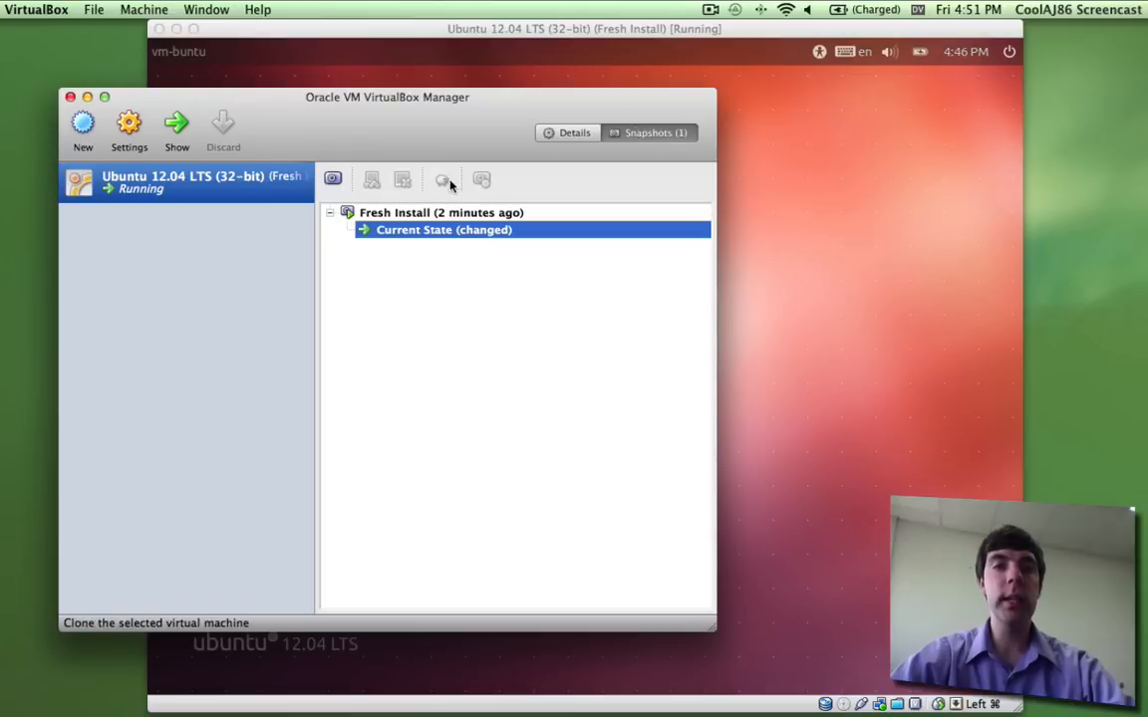